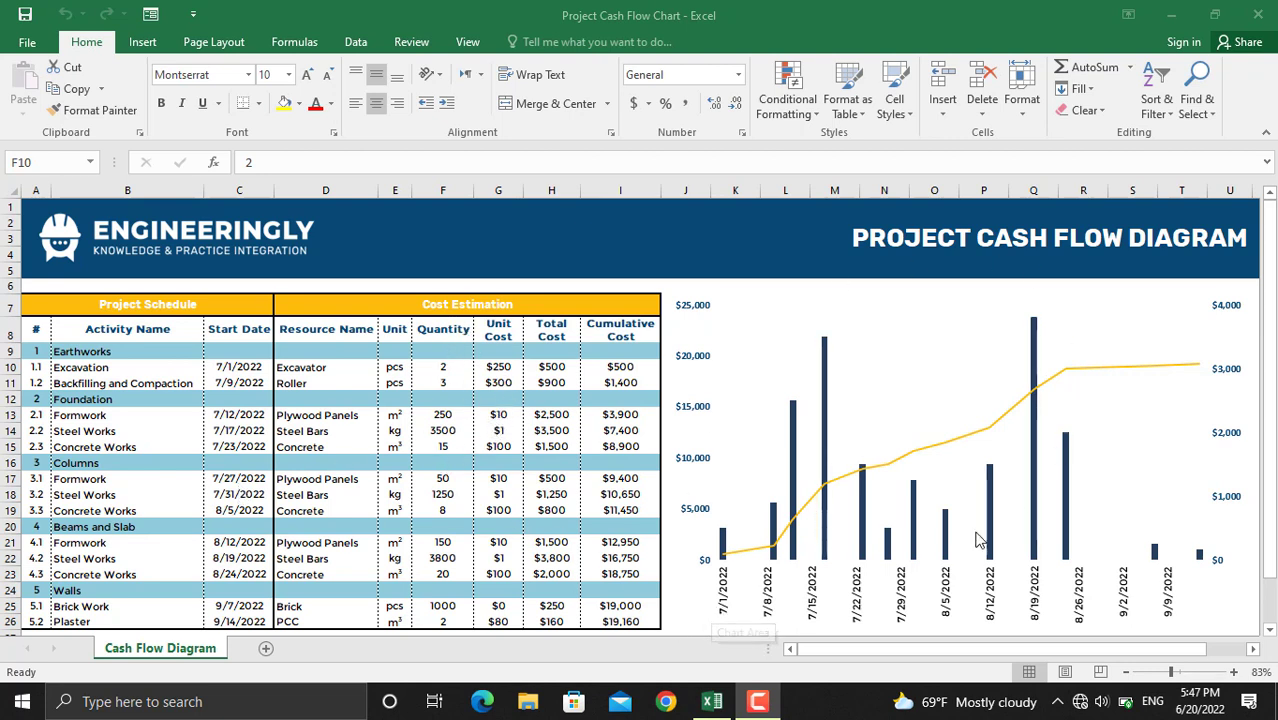
# - Enter quantity 3 and unit cost 1,000 for the Excavation row (F10, G10)
pyautogui.moveTo(829, 505)
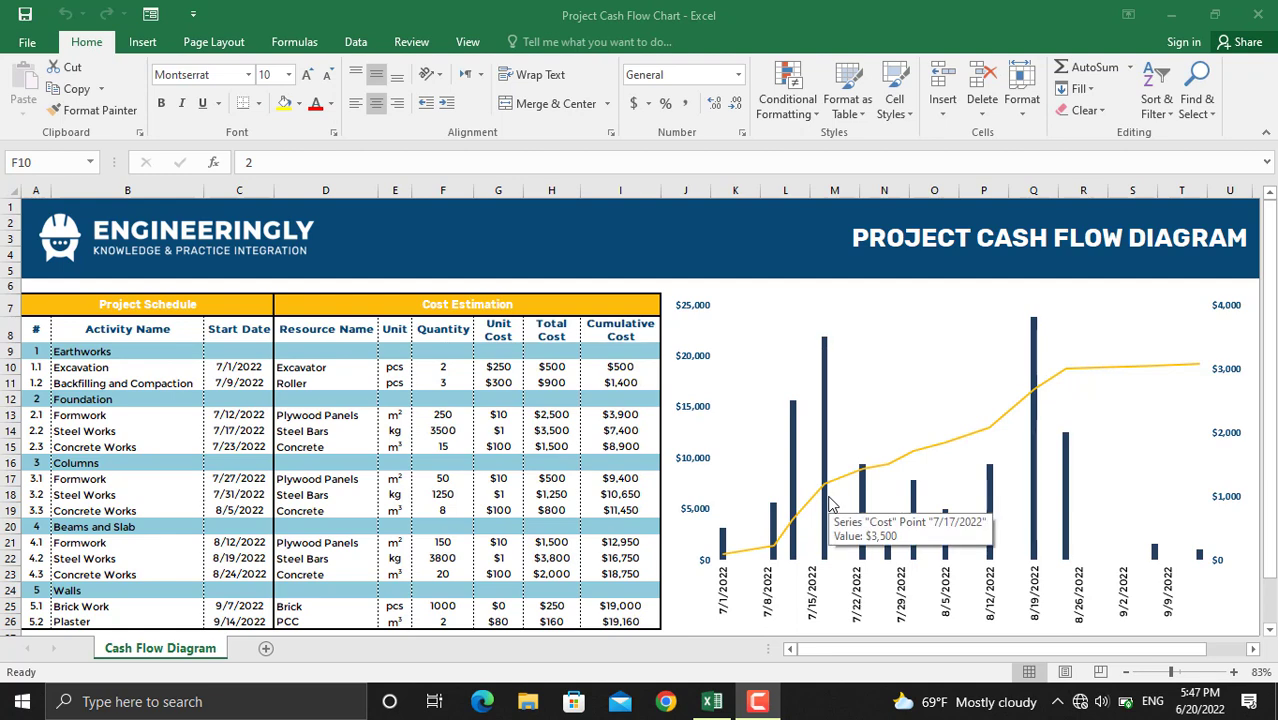
pyautogui.click(444, 367)
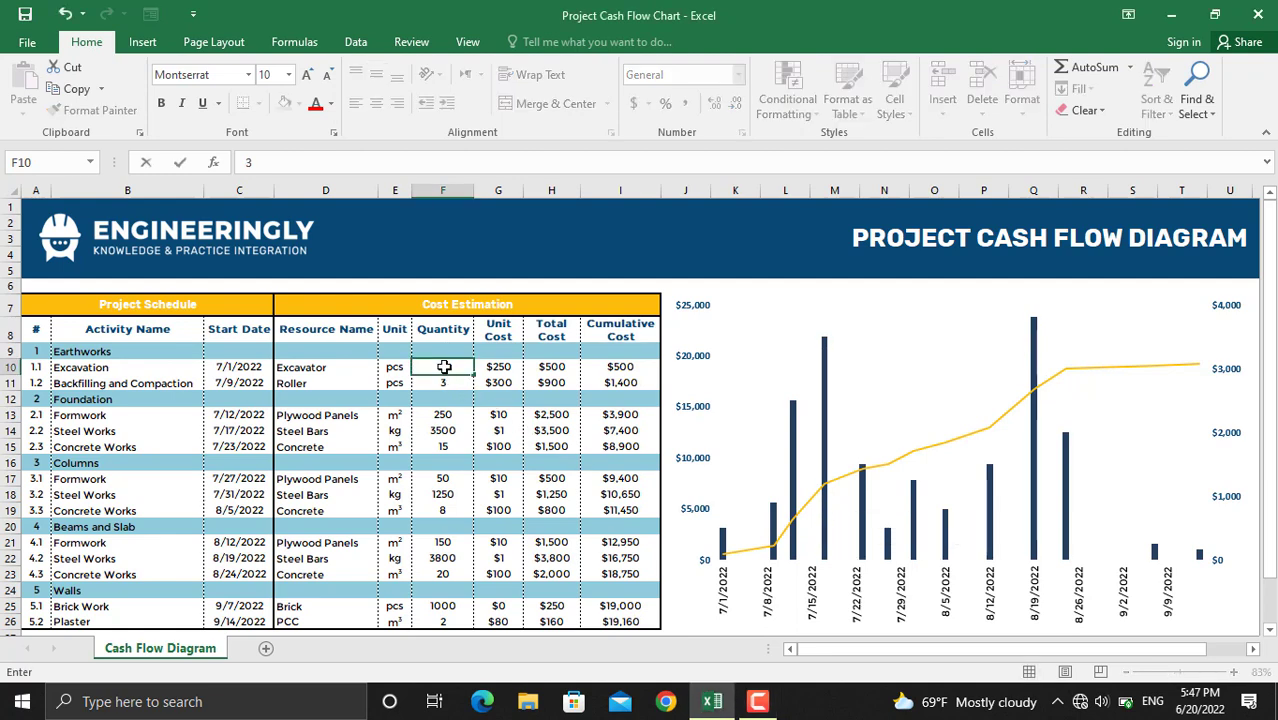
pyautogui.write('3')
pyautogui.doubleClick(499, 367)
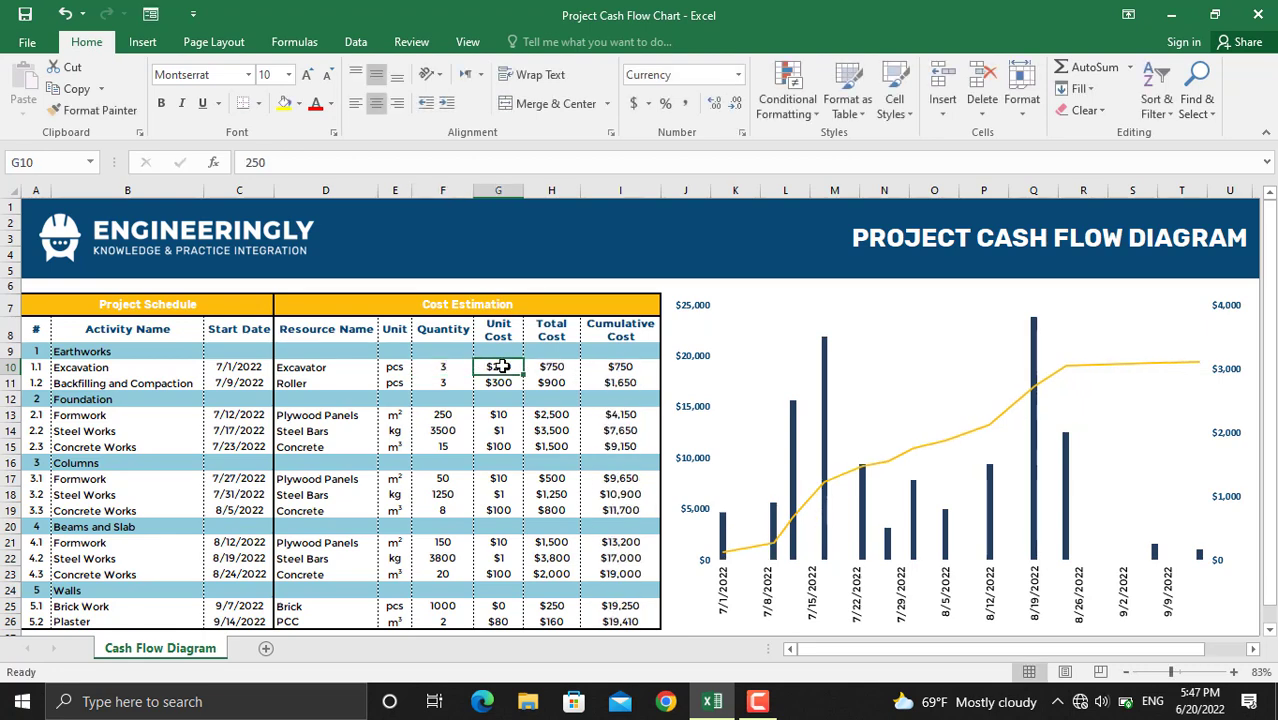
pyautogui.write('1')
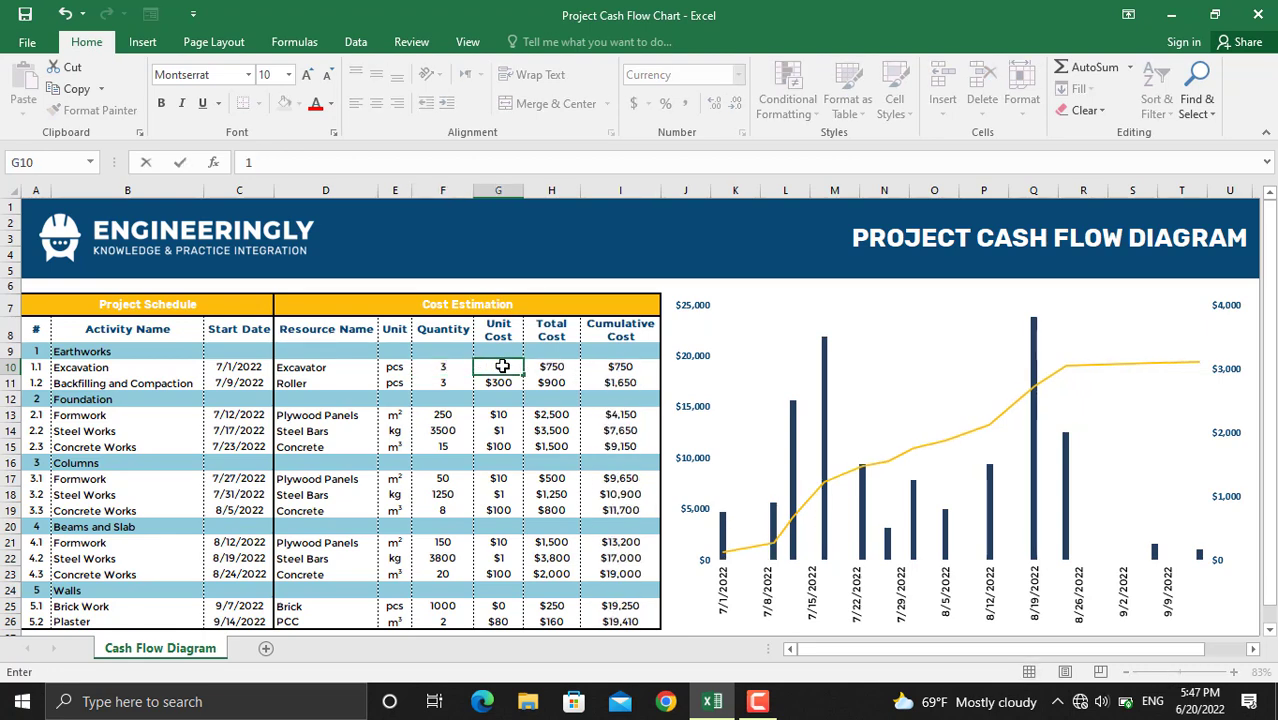
pyautogui.write(',000')
pyautogui.press('Return')
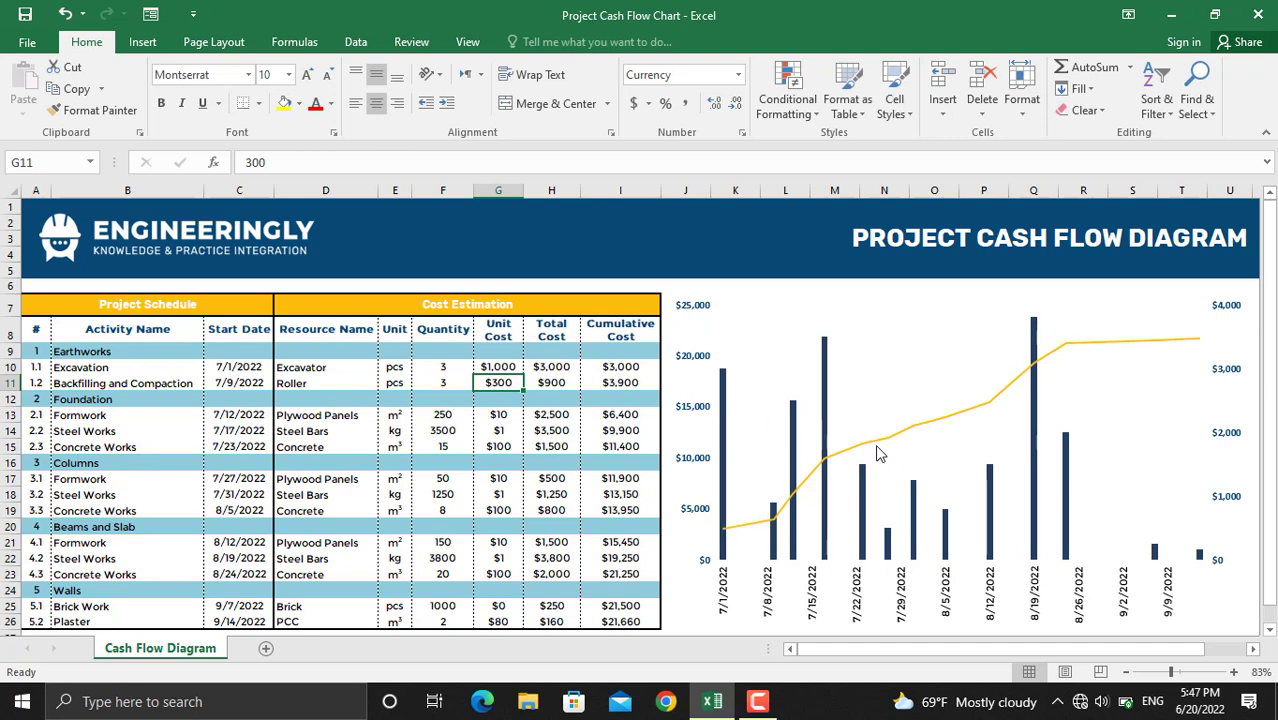
pyautogui.moveTo(878, 453)
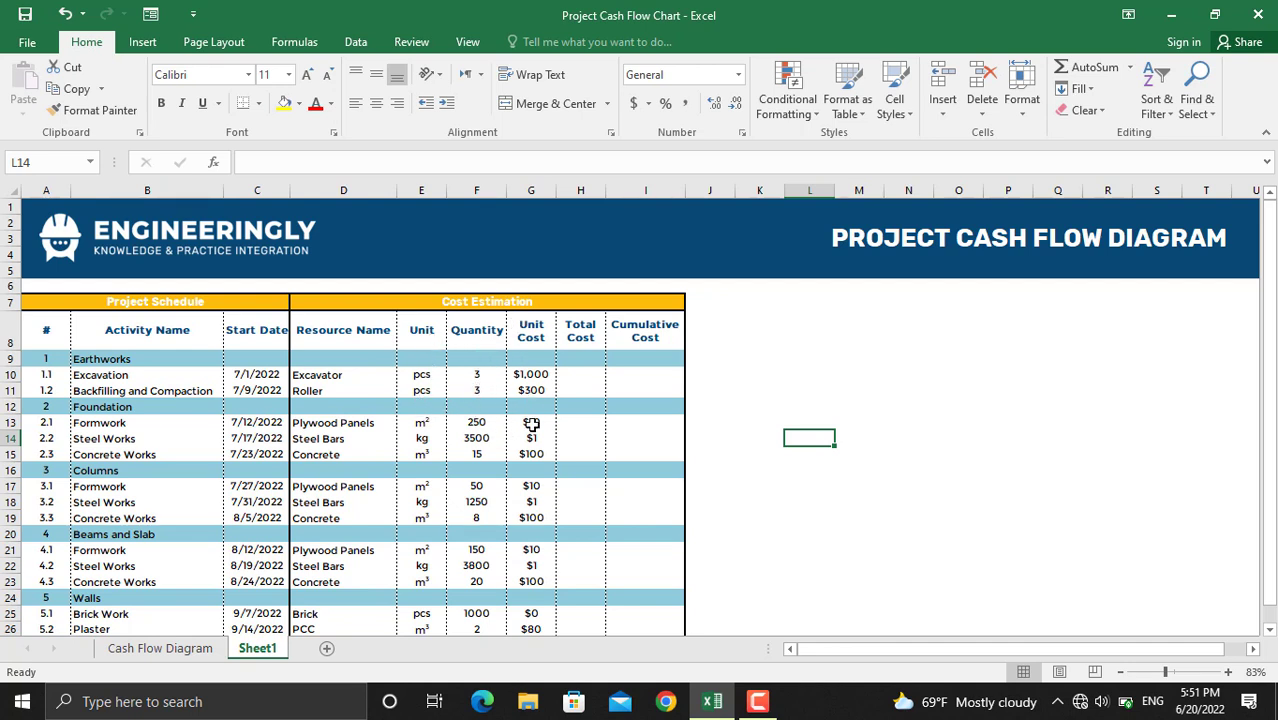
# - Enter the Total Cost formula =G10*F10 in H10
pyautogui.click(573, 374)
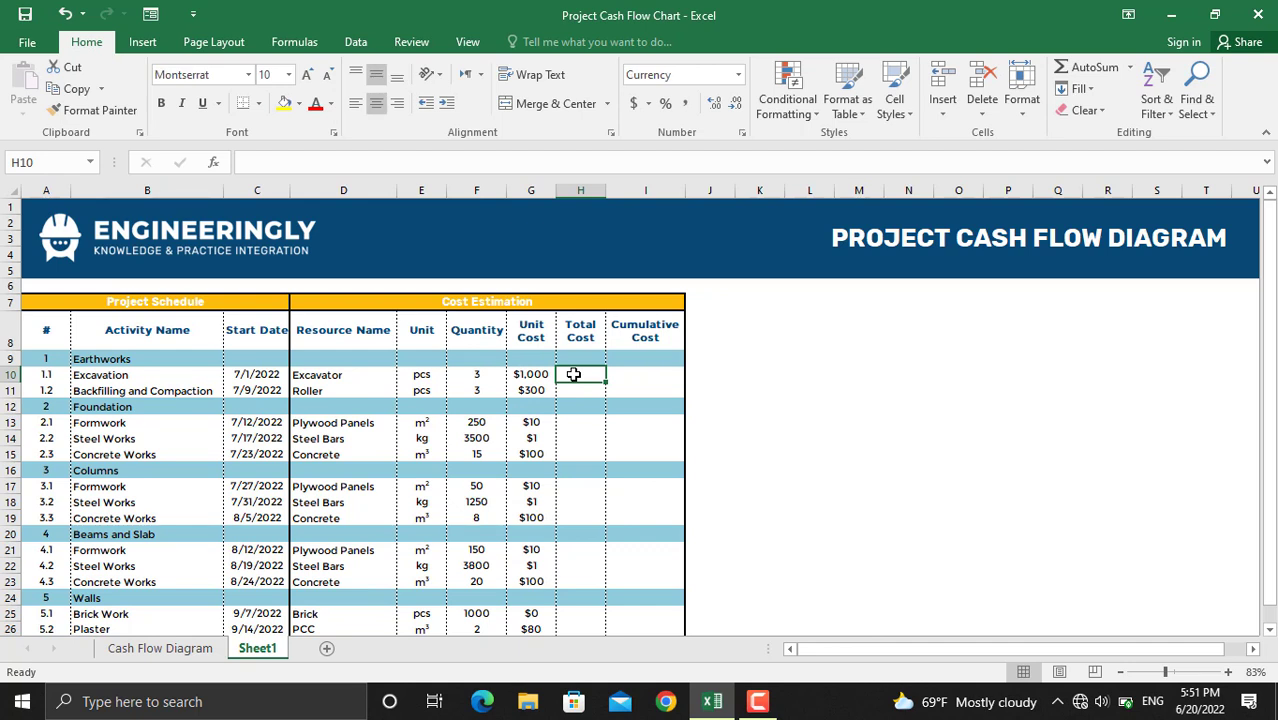
pyautogui.write('=')
pyautogui.click(537, 373)
pyautogui.write('*')
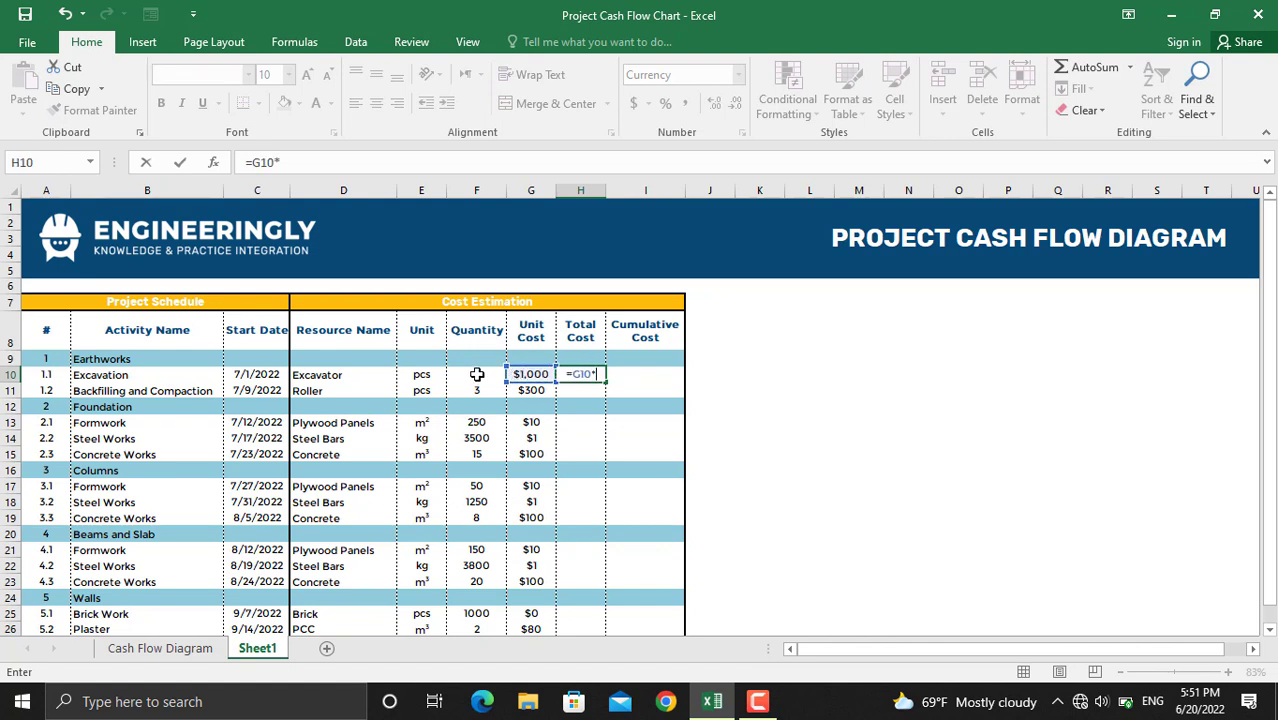
pyautogui.click(477, 374)
pyautogui.press('Return')
# - Fill the Total Cost formula down to H26 and clear the $0 heading-row totals
pyautogui.click(590, 373)
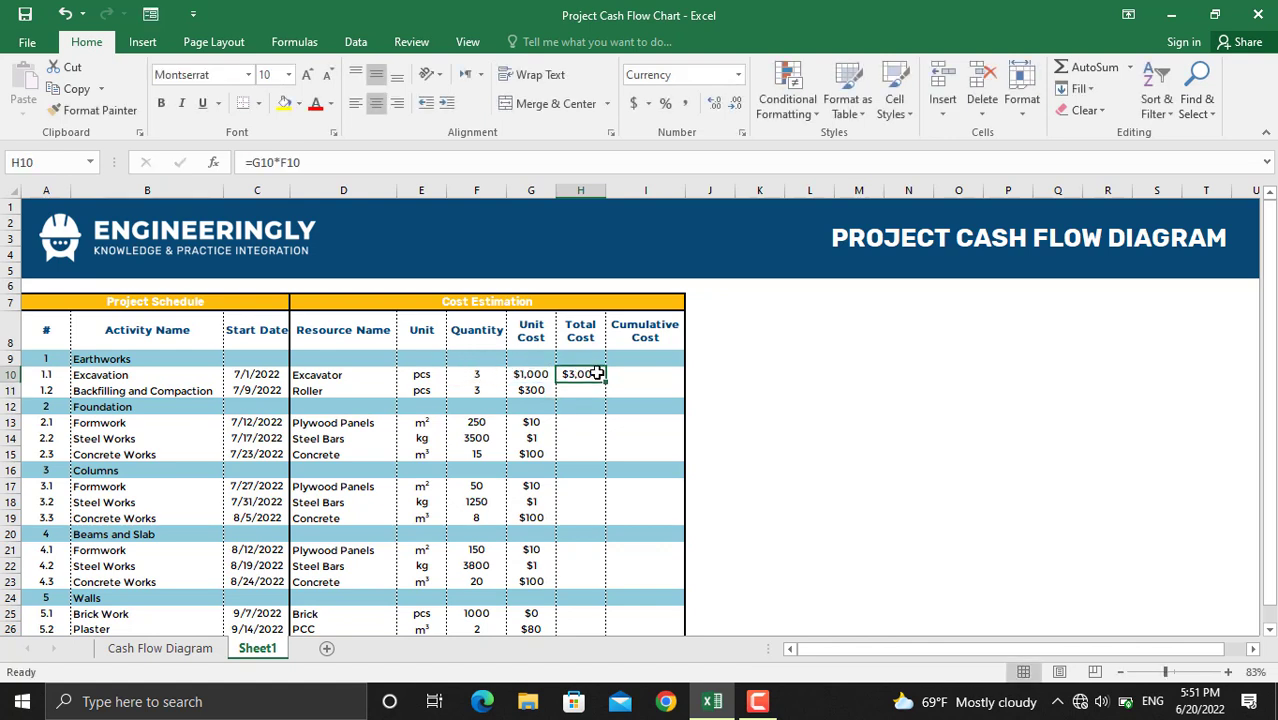
pyautogui.moveTo(605, 382); pyautogui.dragTo(596, 602)
pyautogui.click(580, 374)
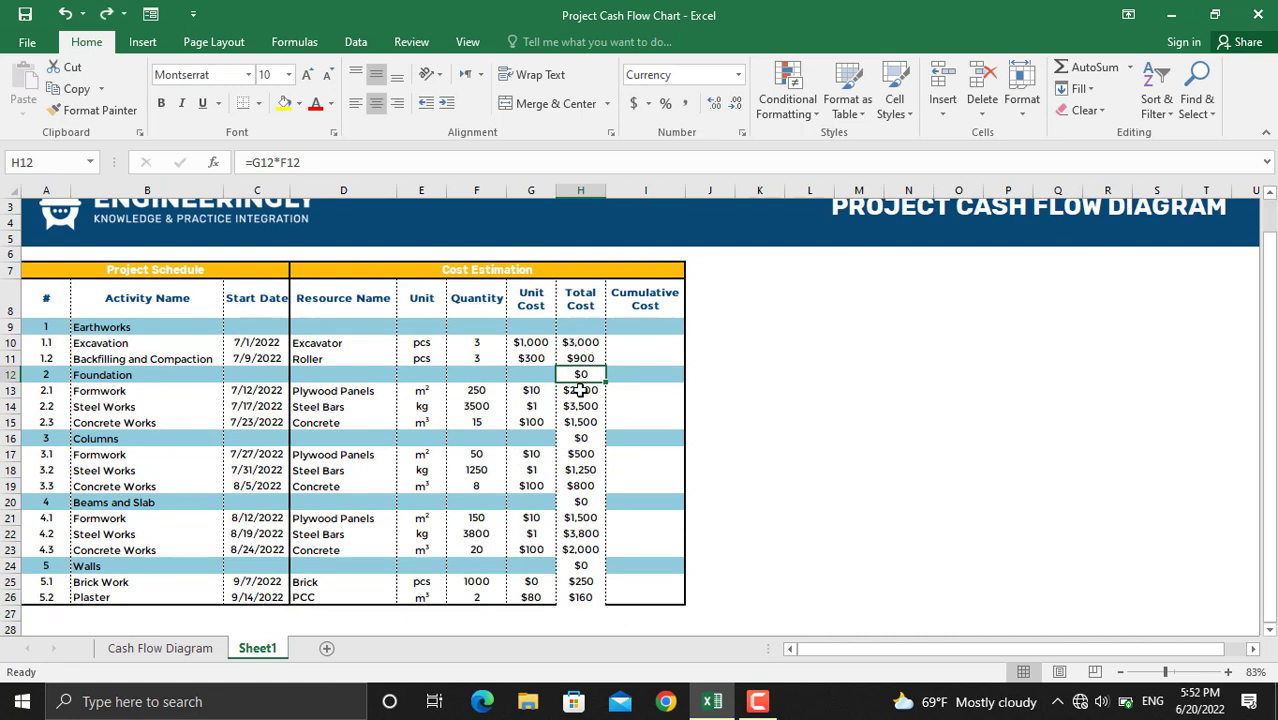
pyautogui.press('Delete')
# - Enter the running-total formula =SUM($H$10:H10) in I10 with an absolute anchor
pyautogui.click(635, 345)
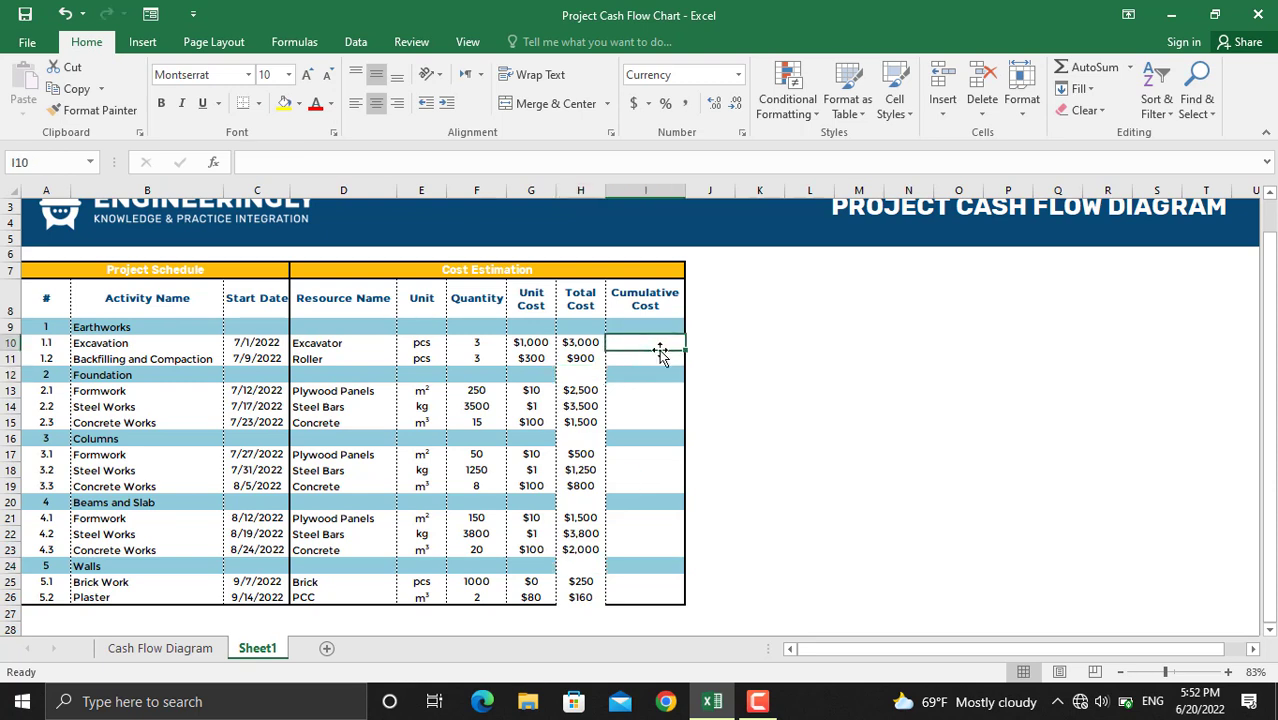
pyautogui.write('=sum(')
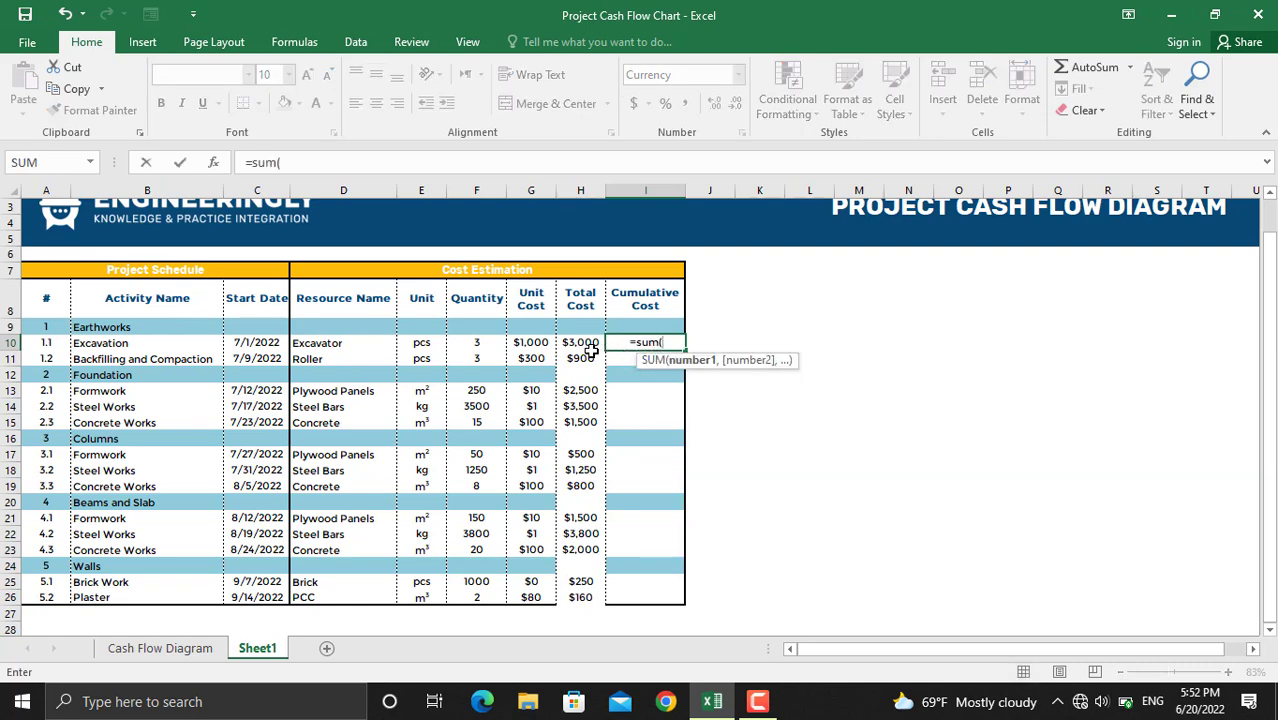
pyautogui.click(583, 344)
pyautogui.press('F8')
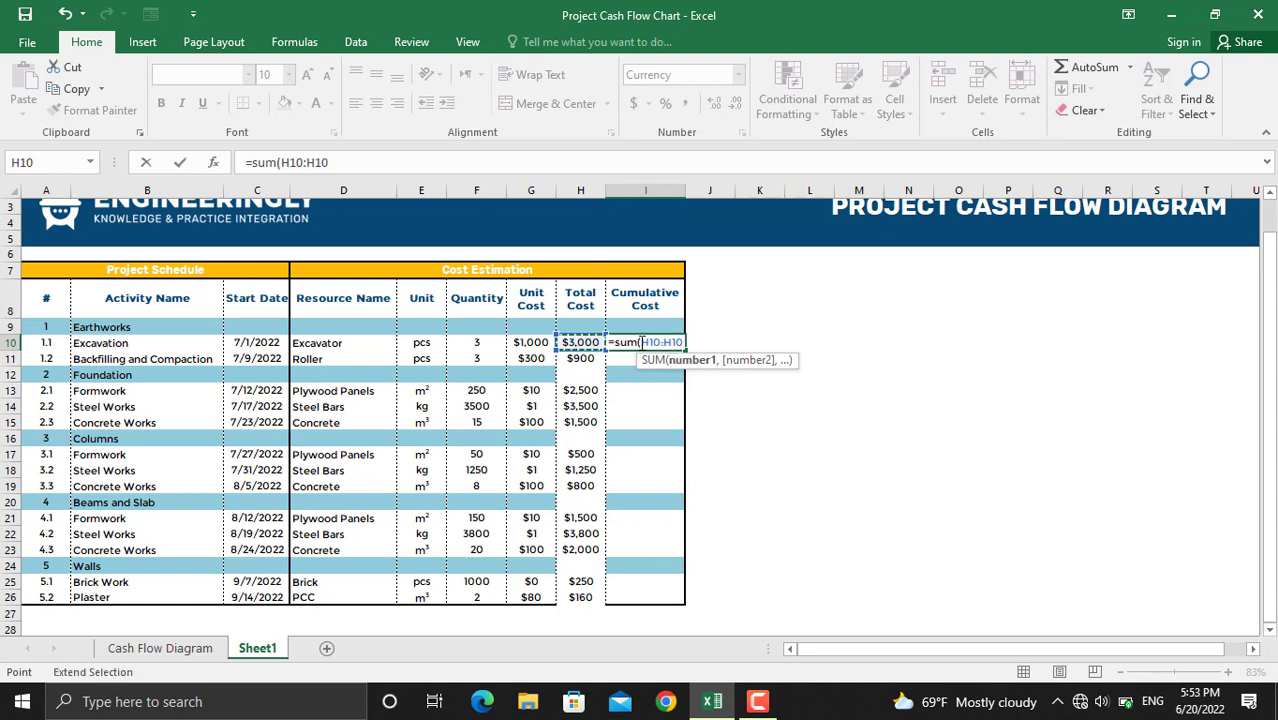
pyautogui.doubleClick(642, 342)
pyautogui.click(642, 342)
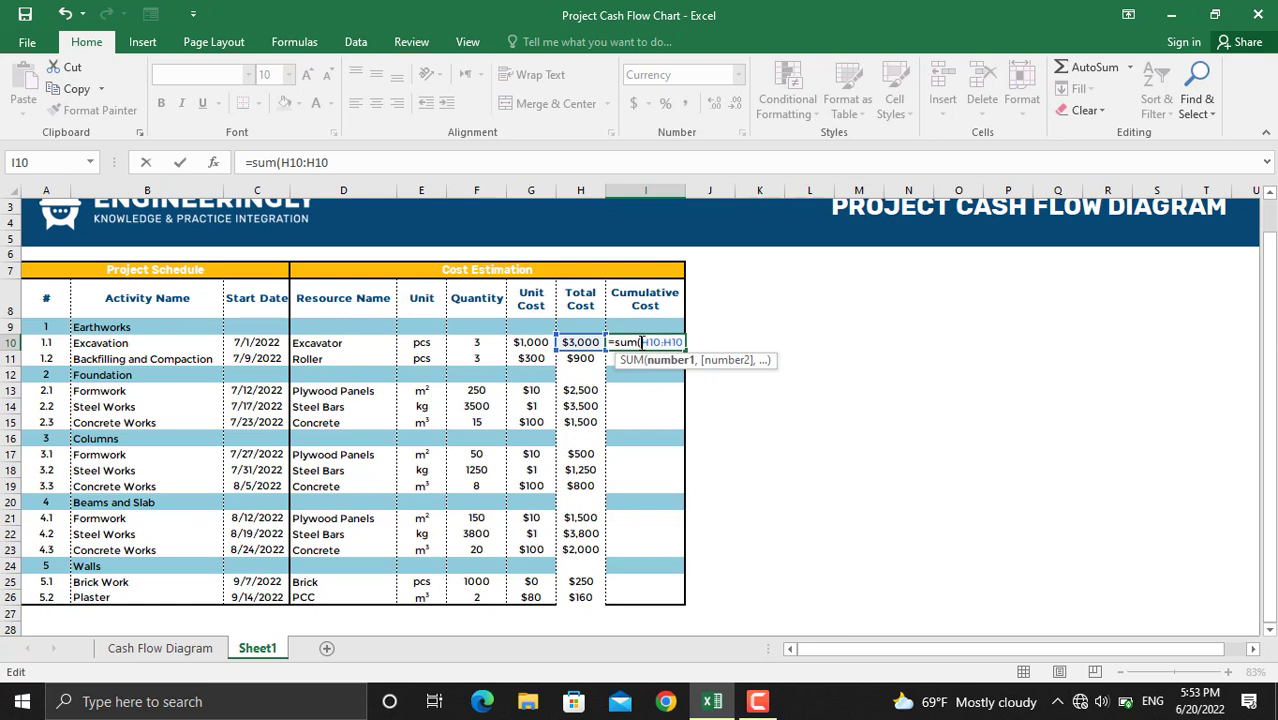
pyautogui.press('F4')
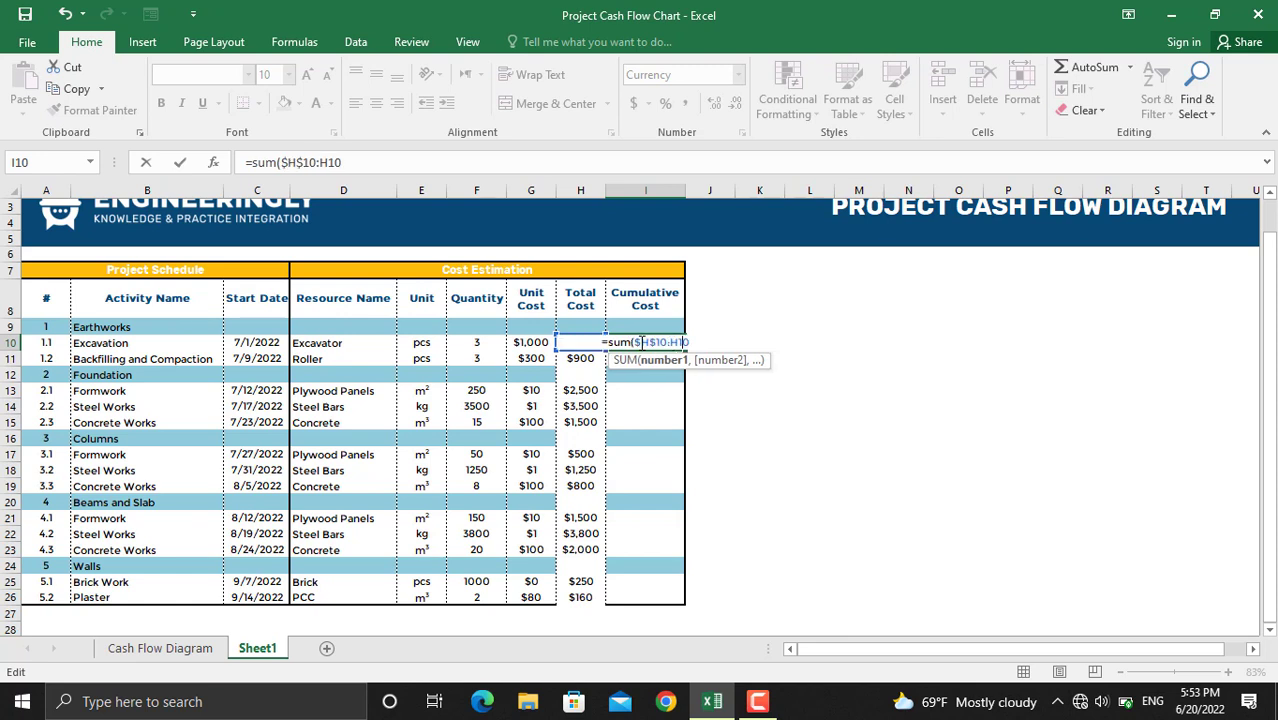
pyautogui.hotkey('ctrl', 'Return')
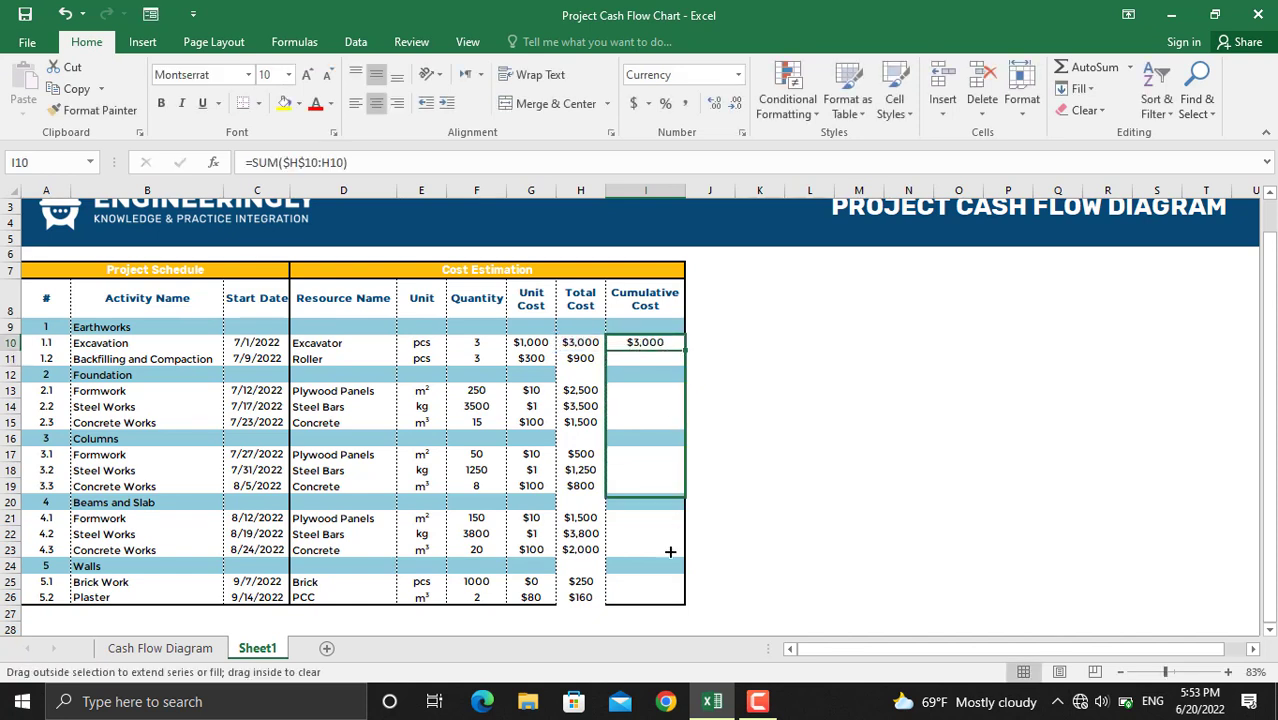
# - Fill the cumulative formula down to row 26 and select the heading-row cumulative cells
pyautogui.doubleClick(684, 347)
pyautogui.click(651, 374)
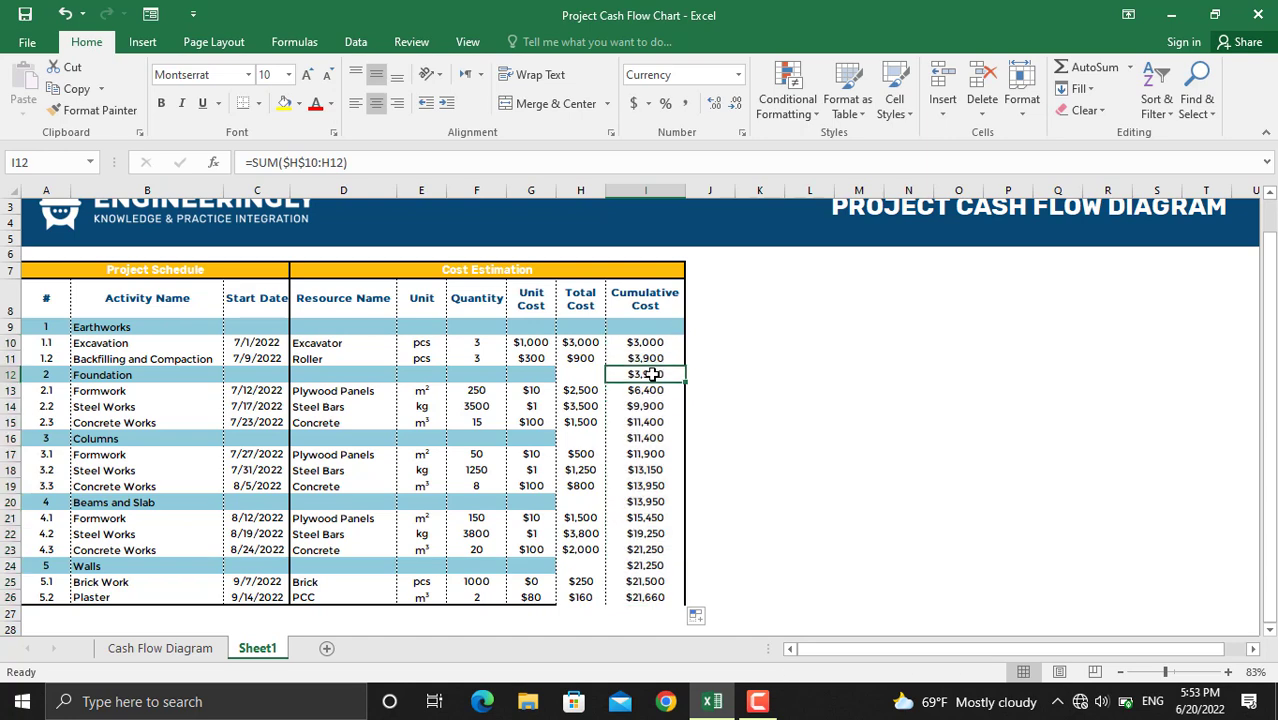
pyautogui.click(638, 438)
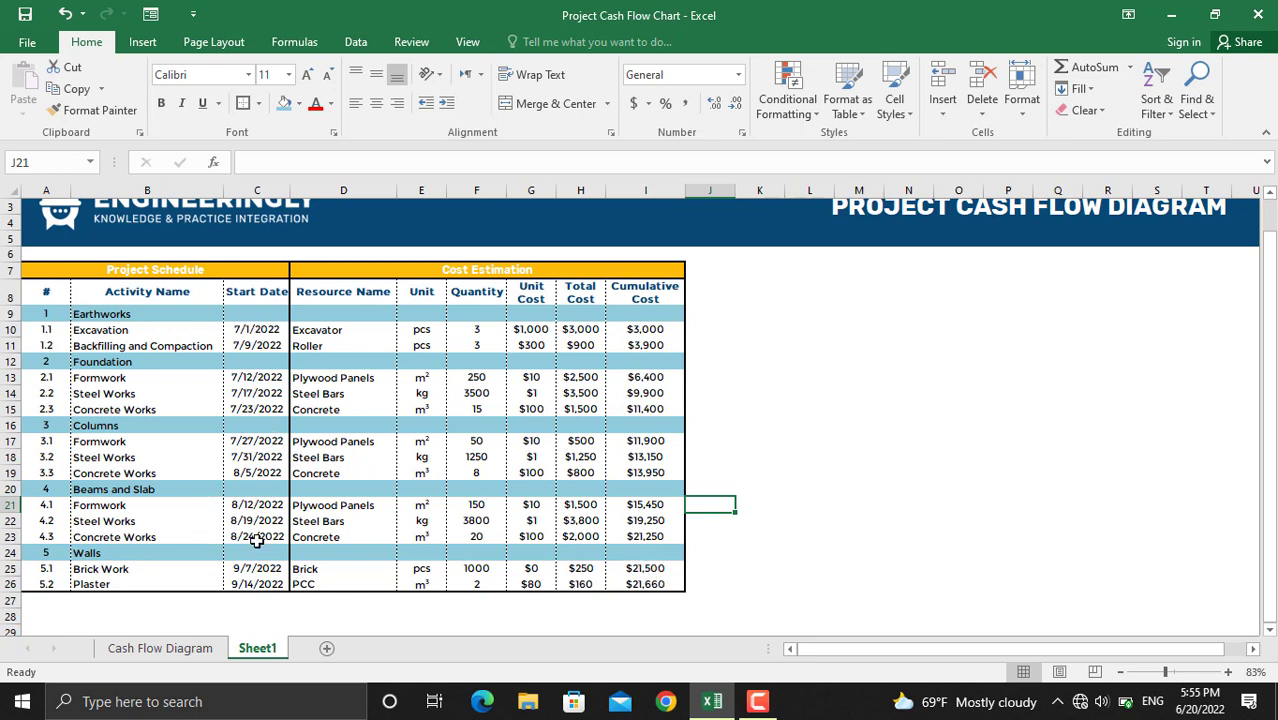
# - Scroll back up to the top of the table and move the active cell with arrow keys
pyautogui.scroll(1, 320, 480)
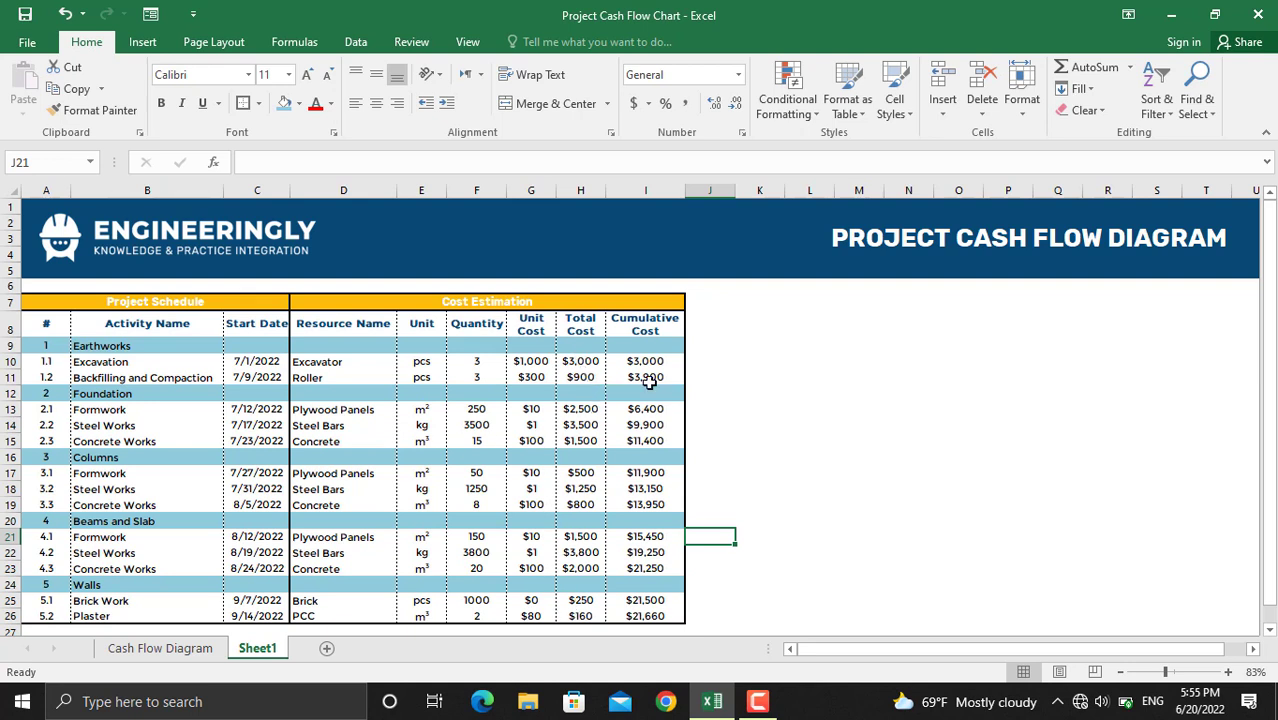
pyautogui.press('Right')
pyautogui.press('Up')
pyautogui.press('Up')
pyautogui.press('Up')
pyautogui.press('Up')
pyautogui.press('Up')
pyautogui.press('Up')
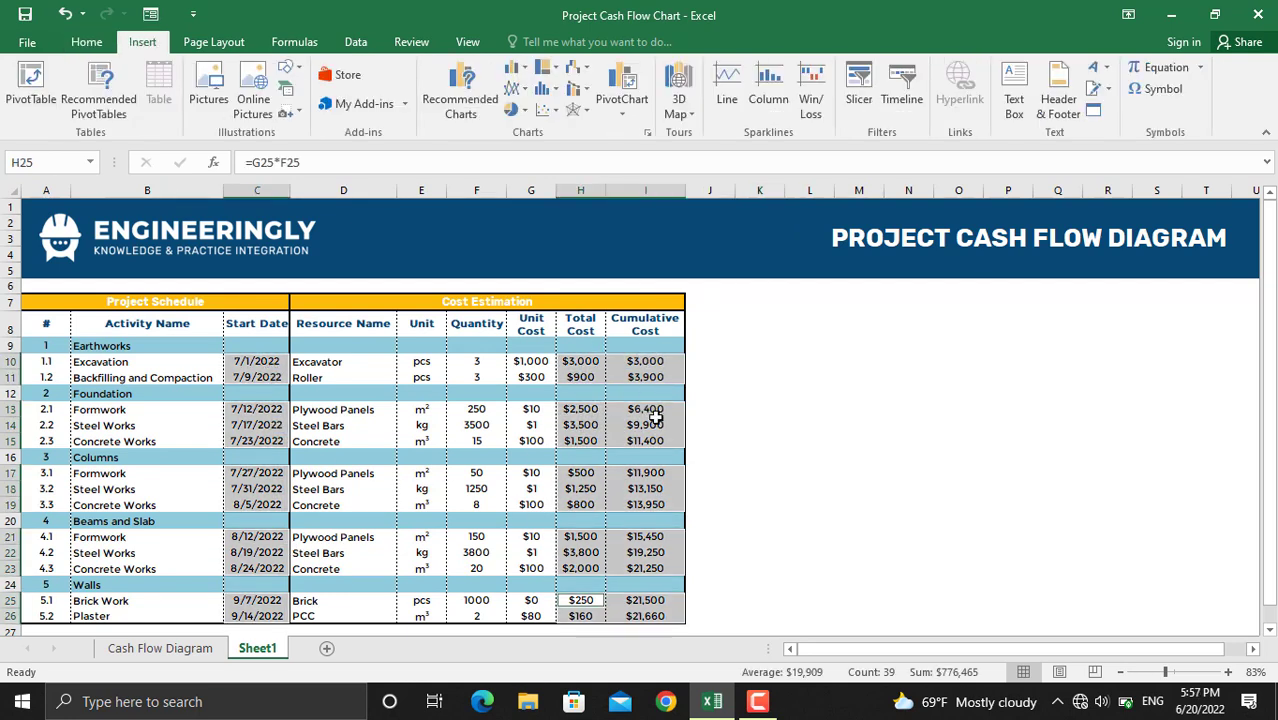
# - Insert a 2-D clustered column chart of the selected start dates and costs
pyautogui.click(532, 76)
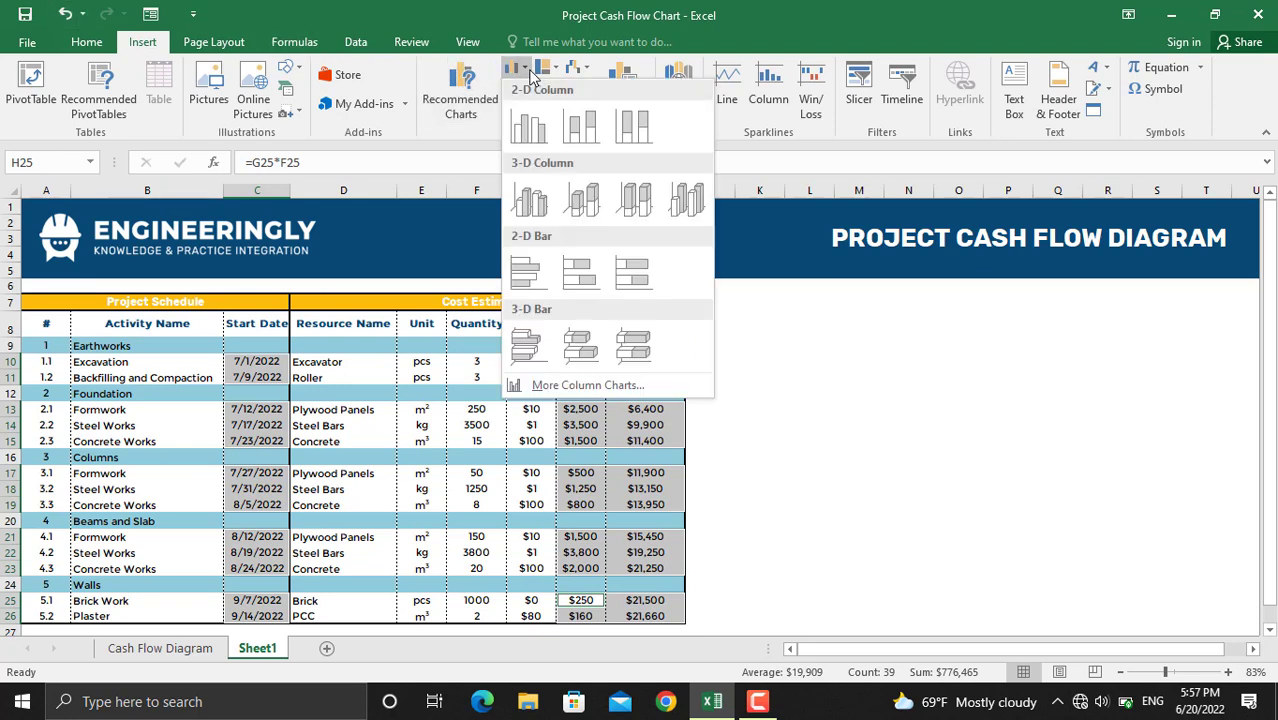
pyautogui.click(532, 122)
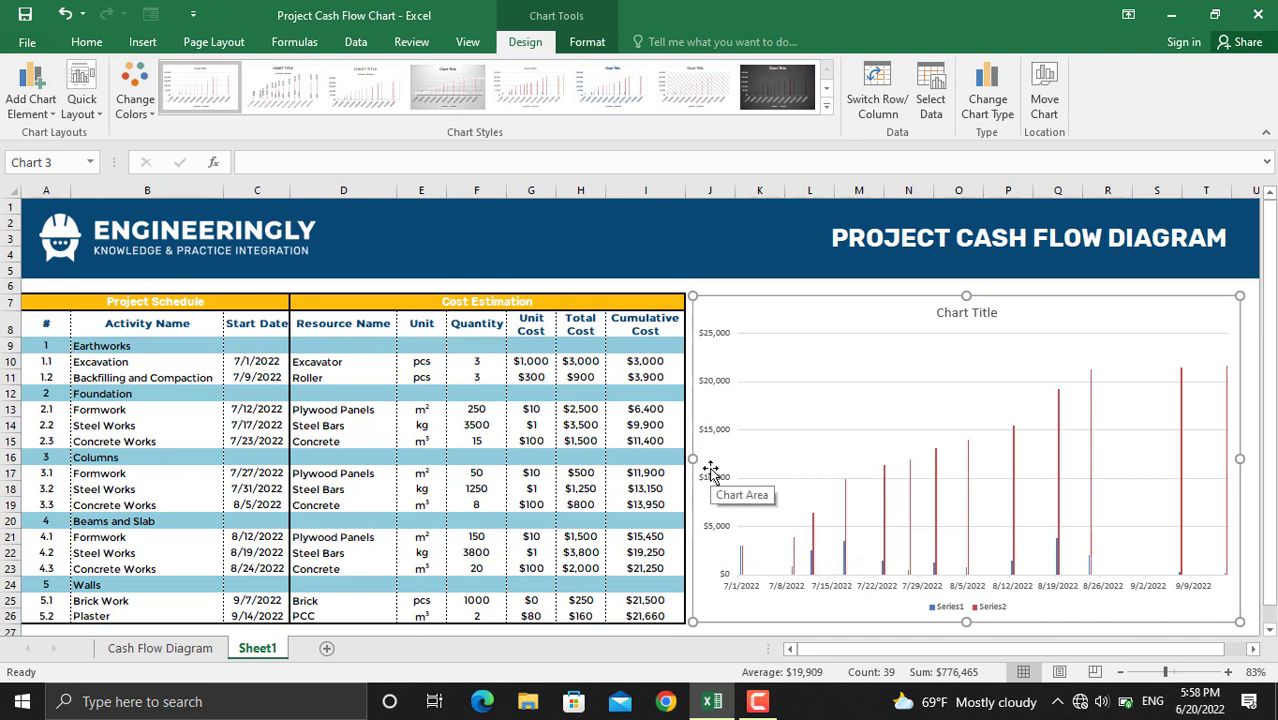
# - Make Series2 a line on a secondary axis, keeping Series1 as columns
pyautogui.rightClick(814, 545)
pyautogui.rightClick(848, 523)
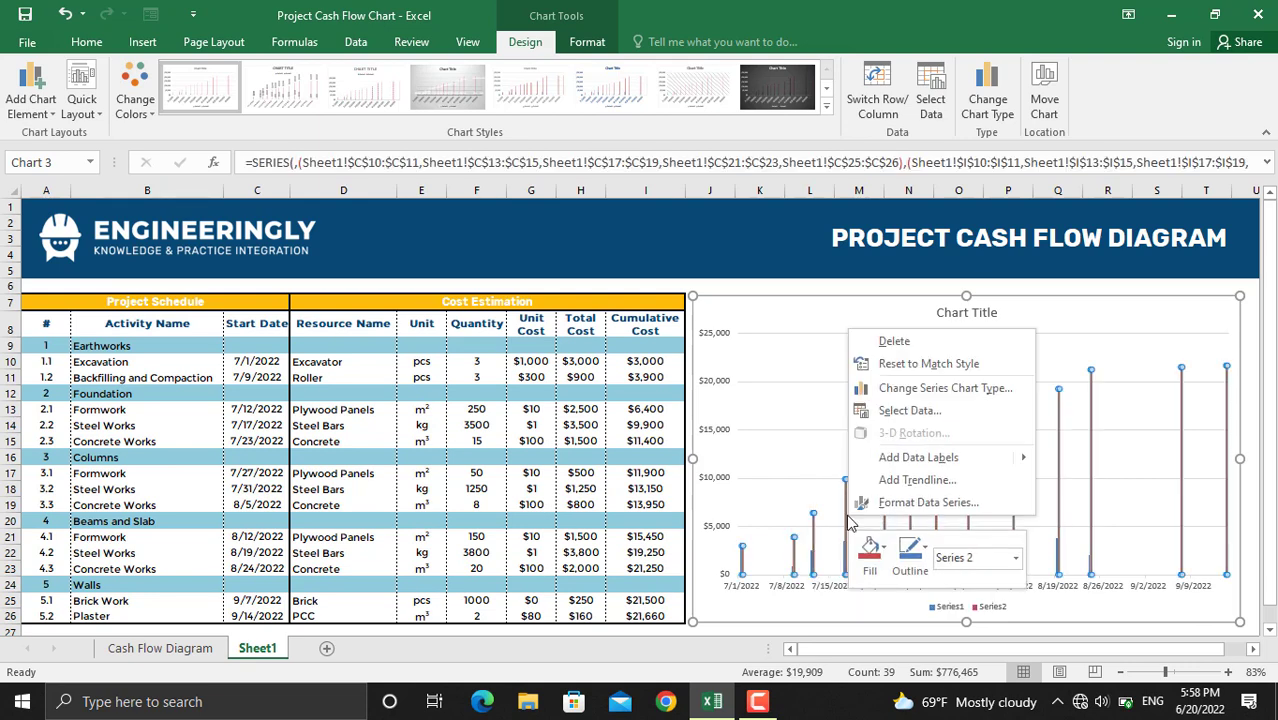
pyautogui.click(945, 390)
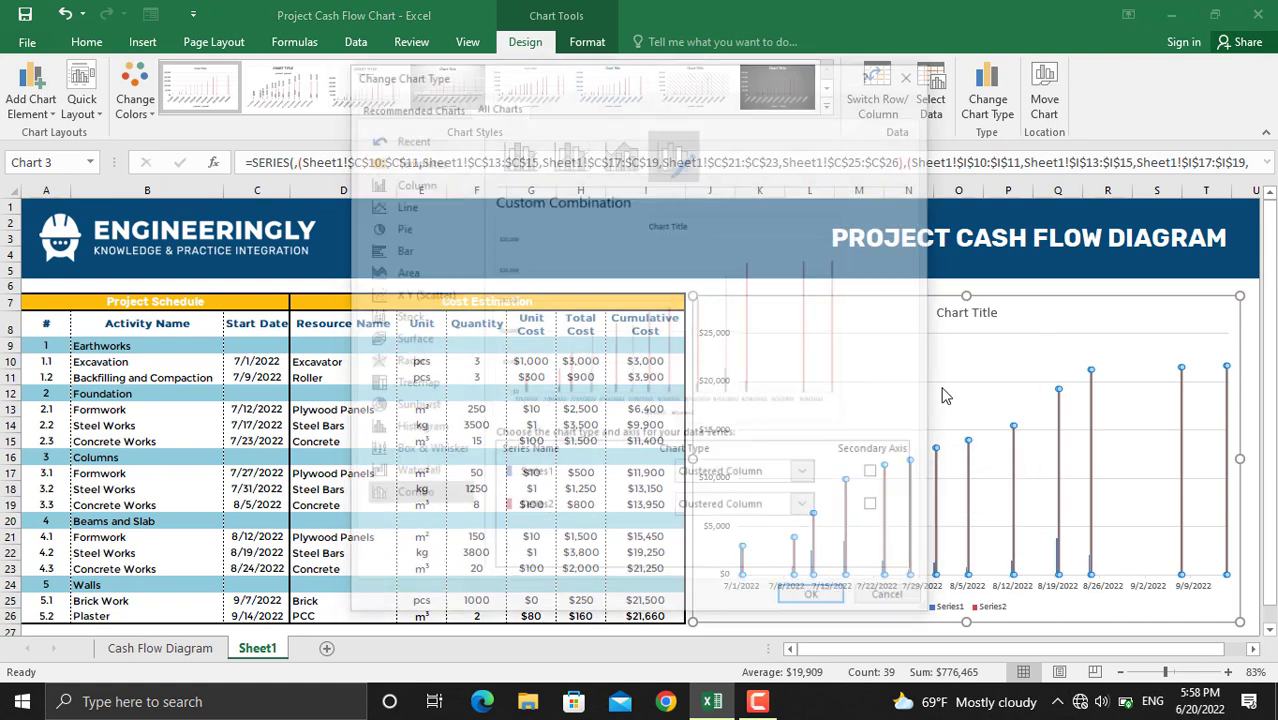
pyautogui.click(877, 510)
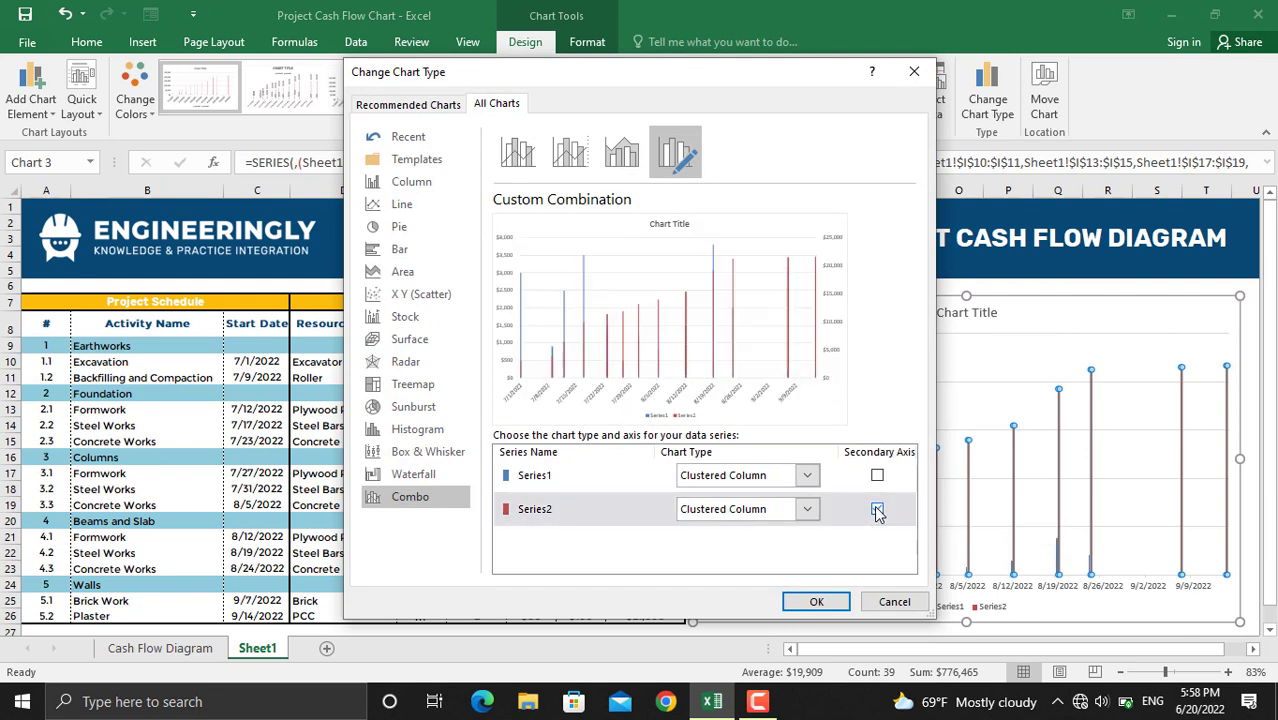
pyautogui.click(807, 510)
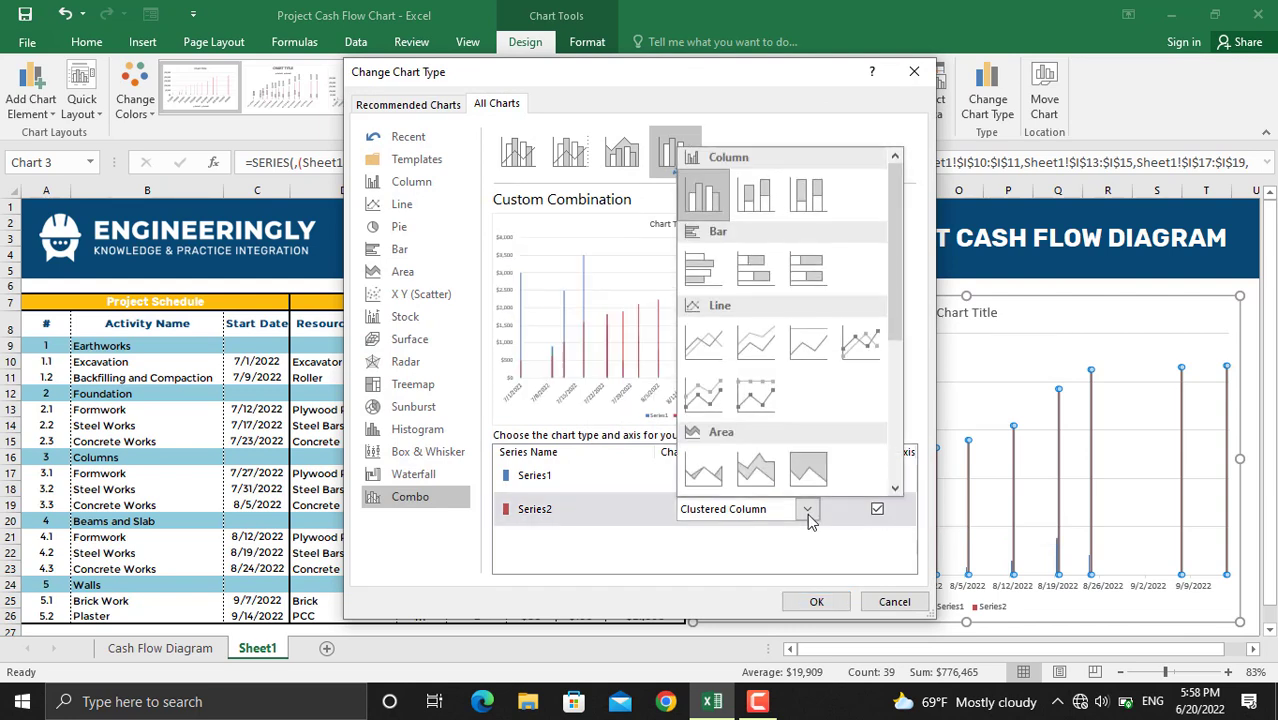
pyautogui.click(712, 358)
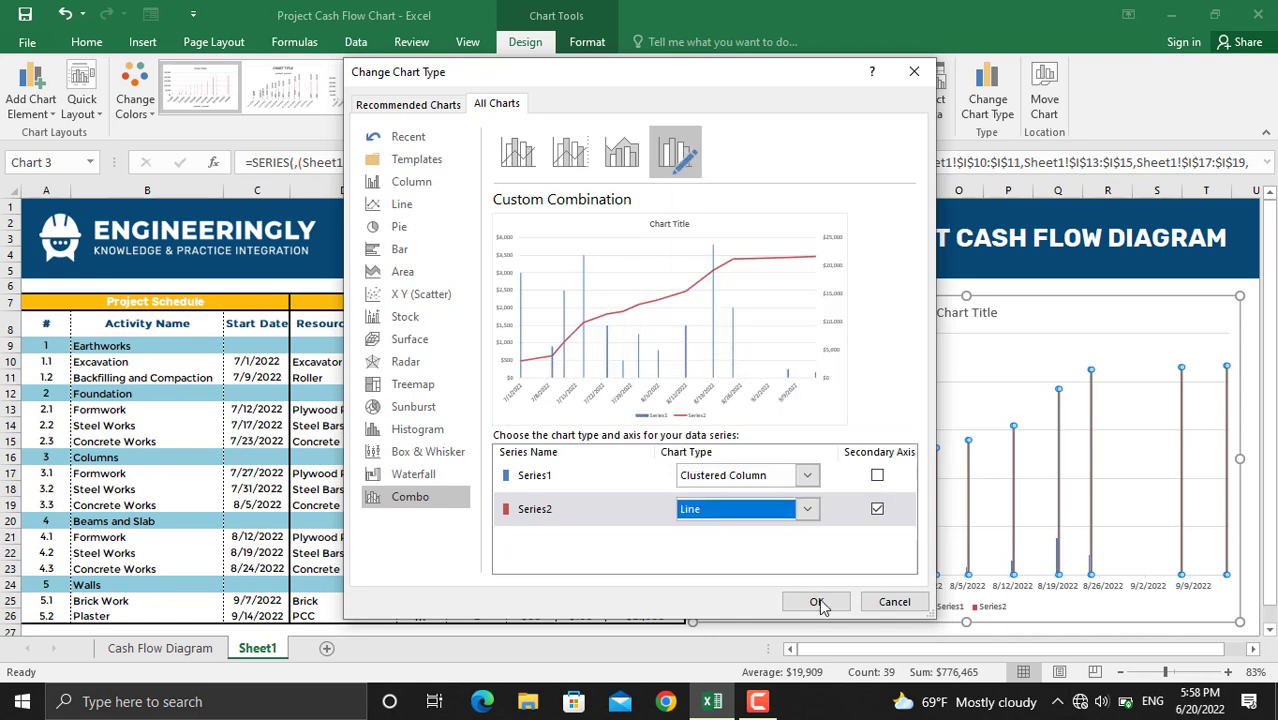
pyautogui.click(820, 603)
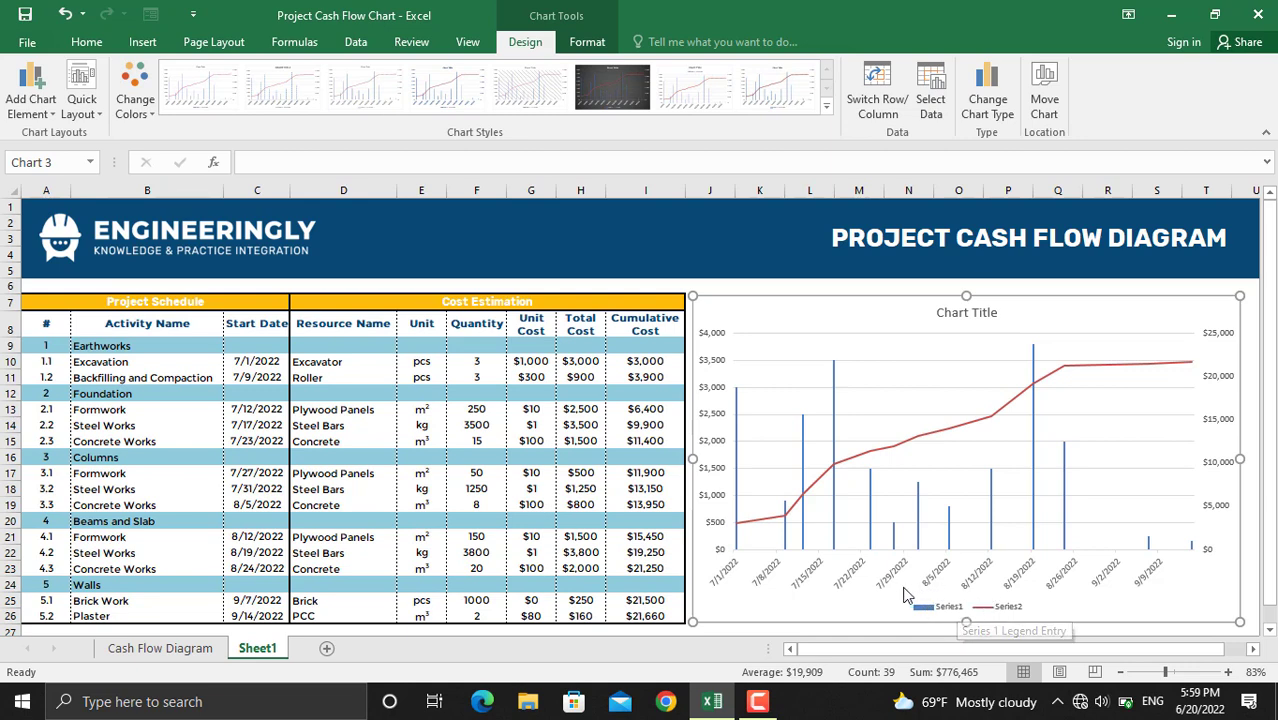
# - In Select Data, name the first series from the Total Cost header in H8
pyautogui.rightClick(873, 600)
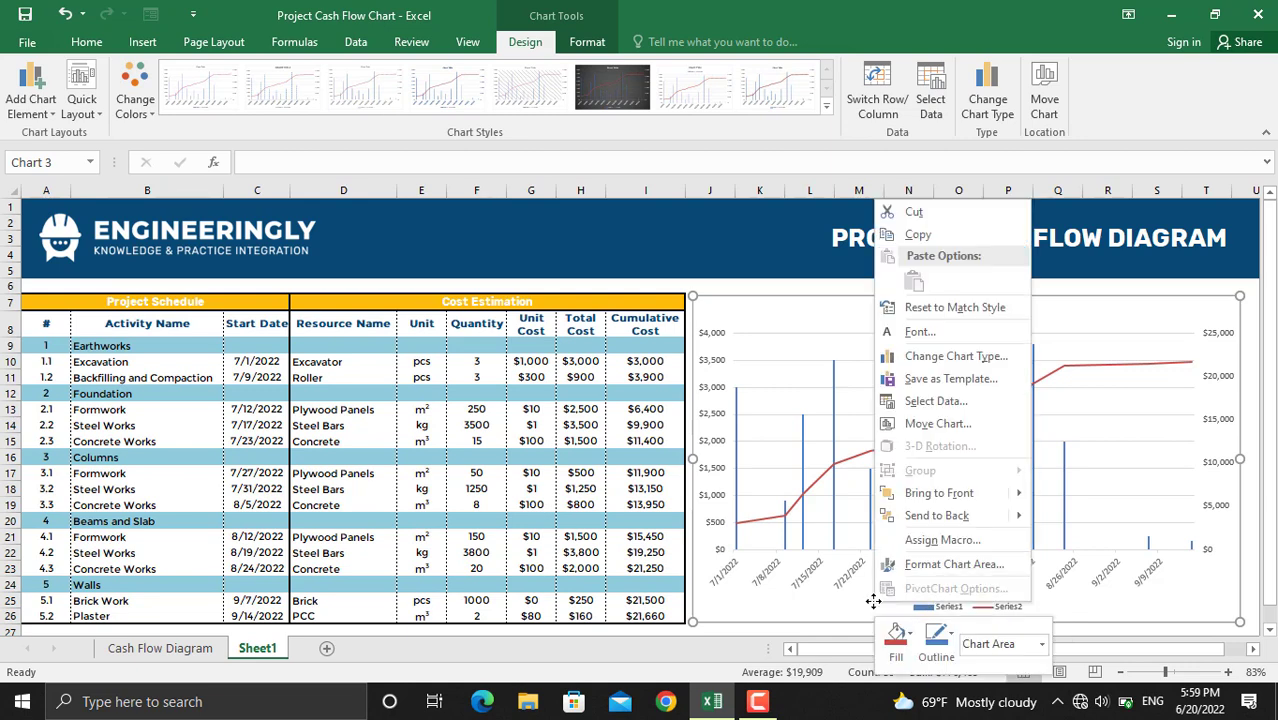
pyautogui.click(972, 400)
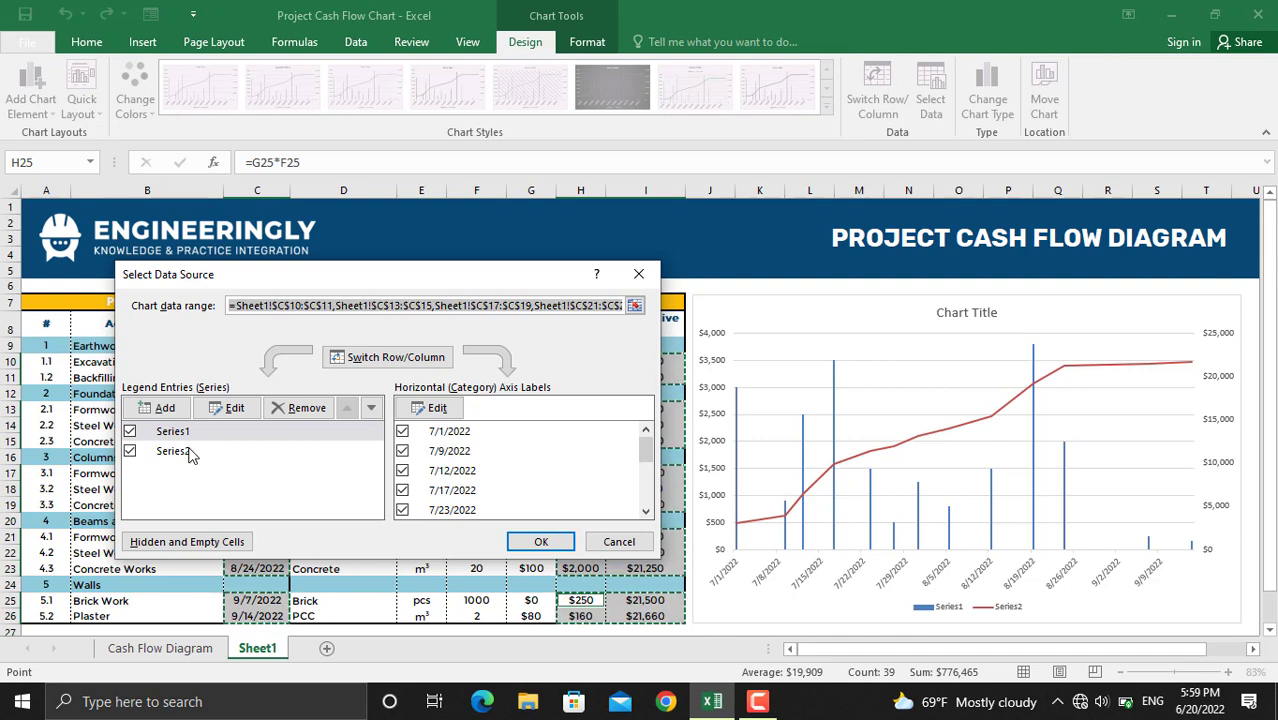
pyautogui.moveTo(250, 274); pyautogui.dragTo(778, 271)
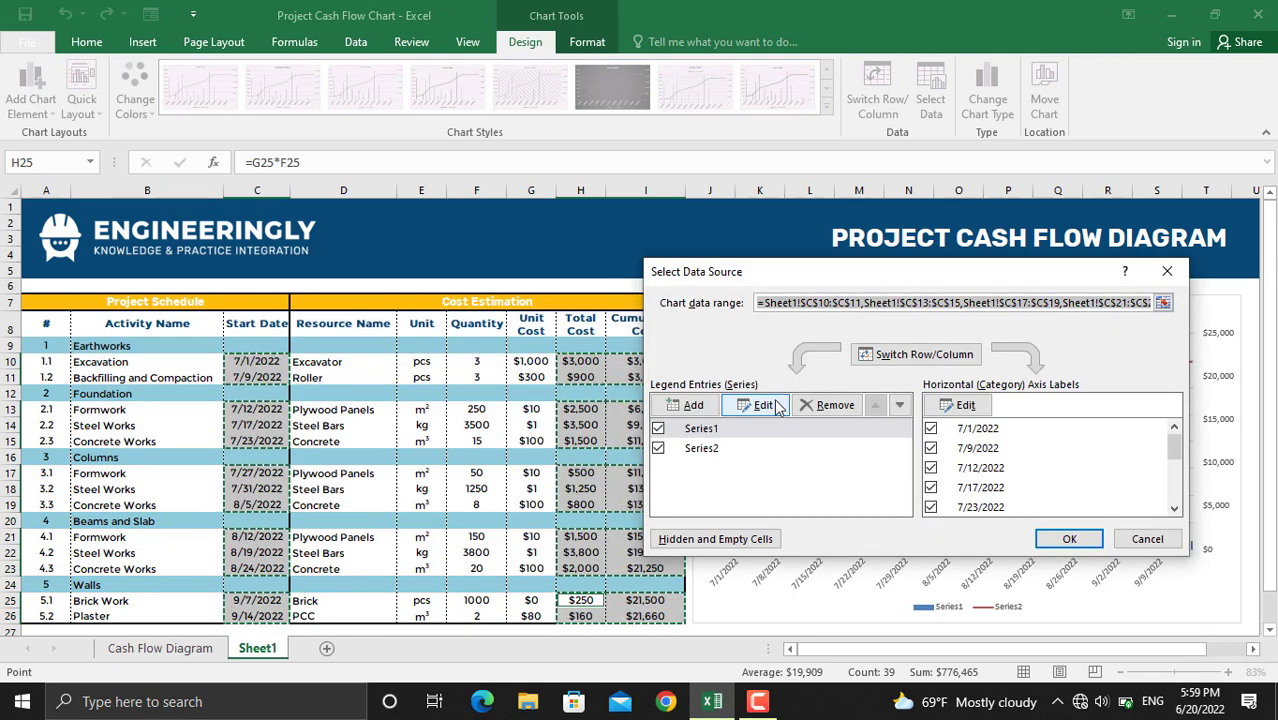
pyautogui.click(763, 405)
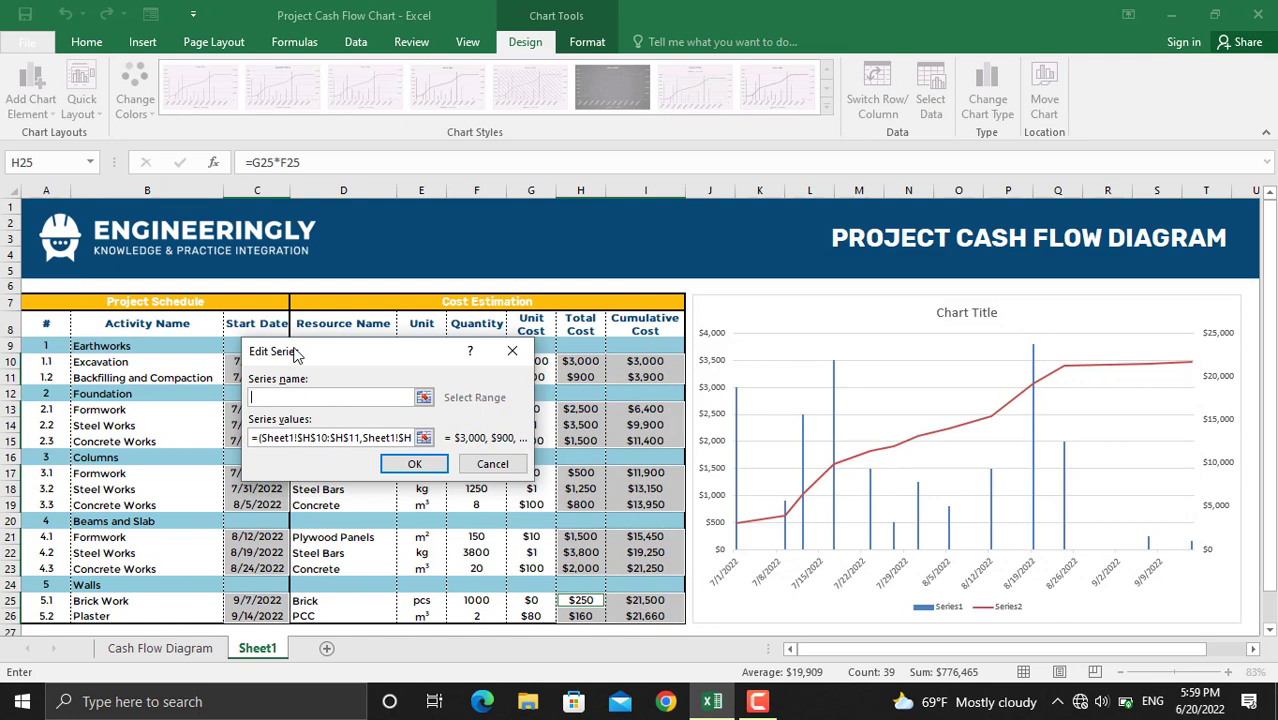
pyautogui.moveTo(296, 355); pyautogui.dragTo(284, 395)
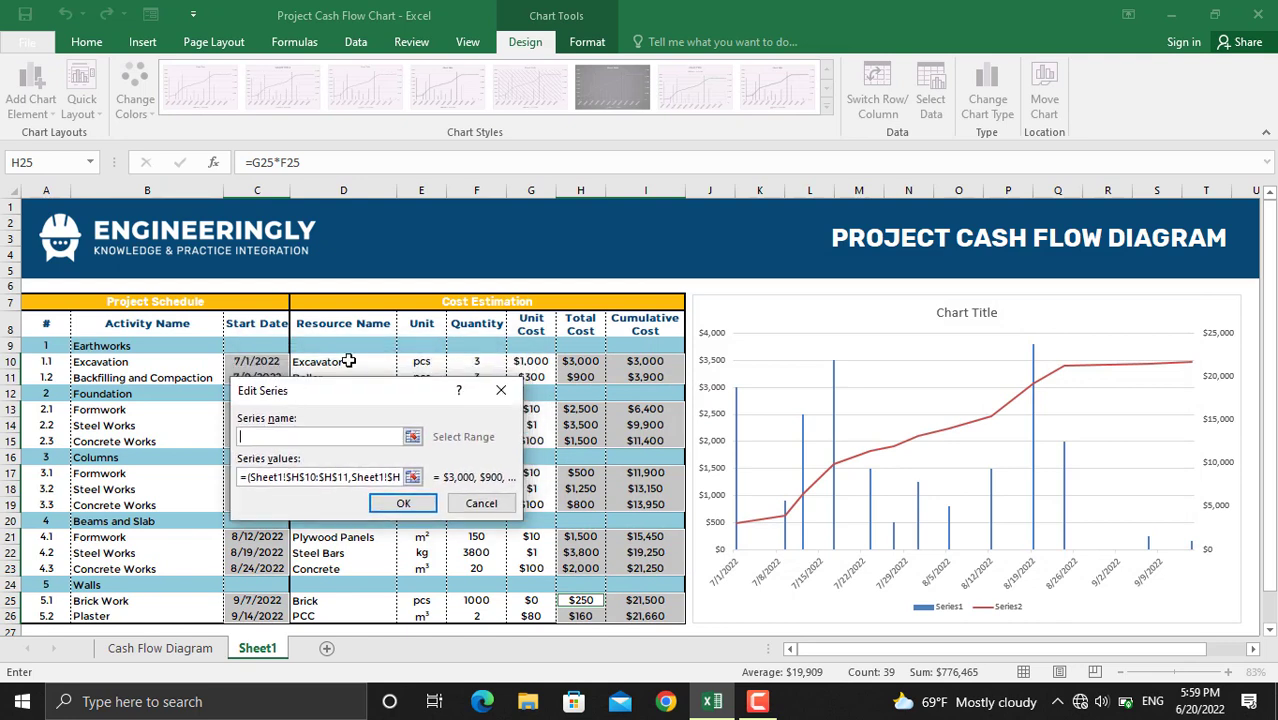
pyautogui.click(575, 327)
pyautogui.click(405, 503)
# - Name Series2 from the Cumulative Cost header in I8 and apply the changes
pyautogui.click(703, 452)
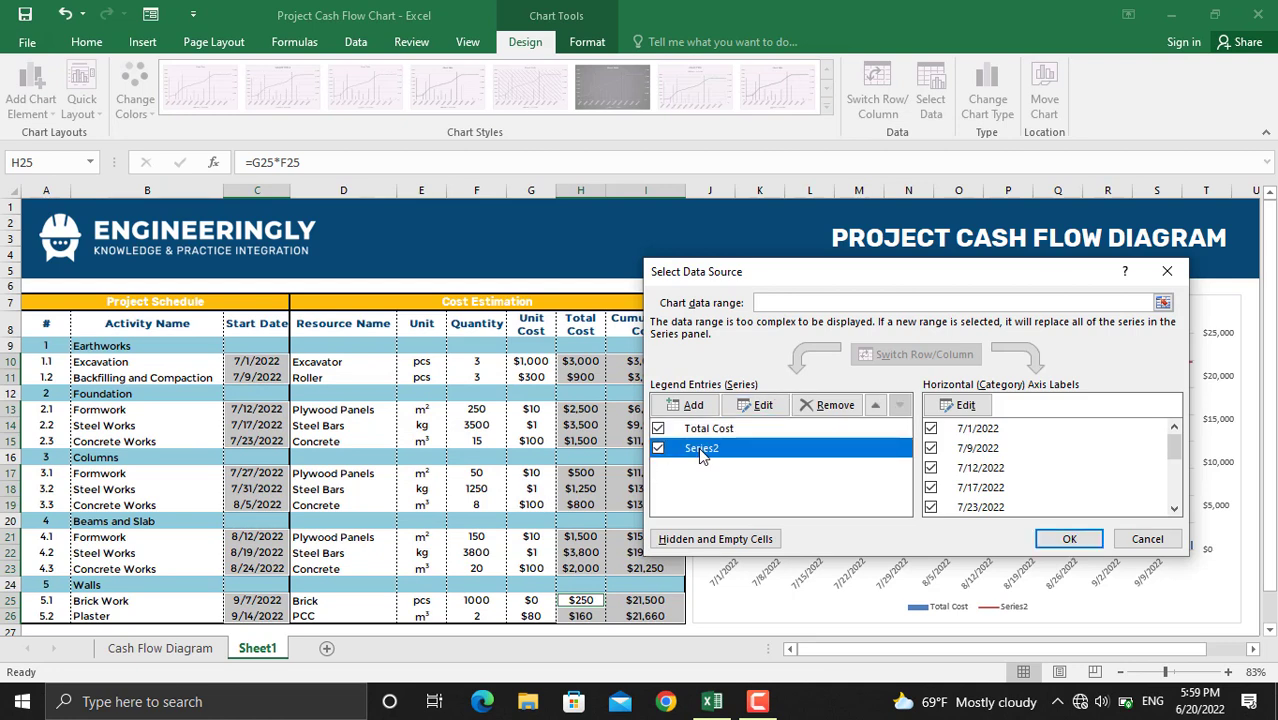
pyautogui.click(755, 405)
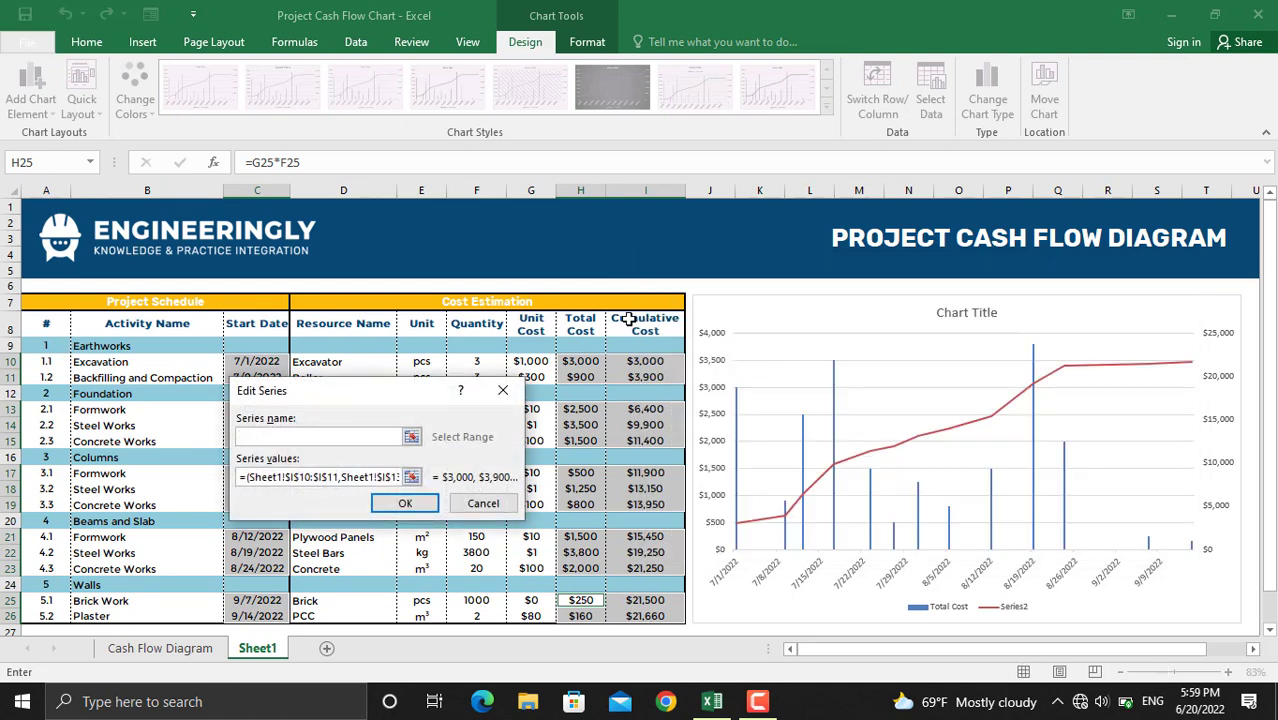
pyautogui.click(630, 318)
pyautogui.click(405, 503)
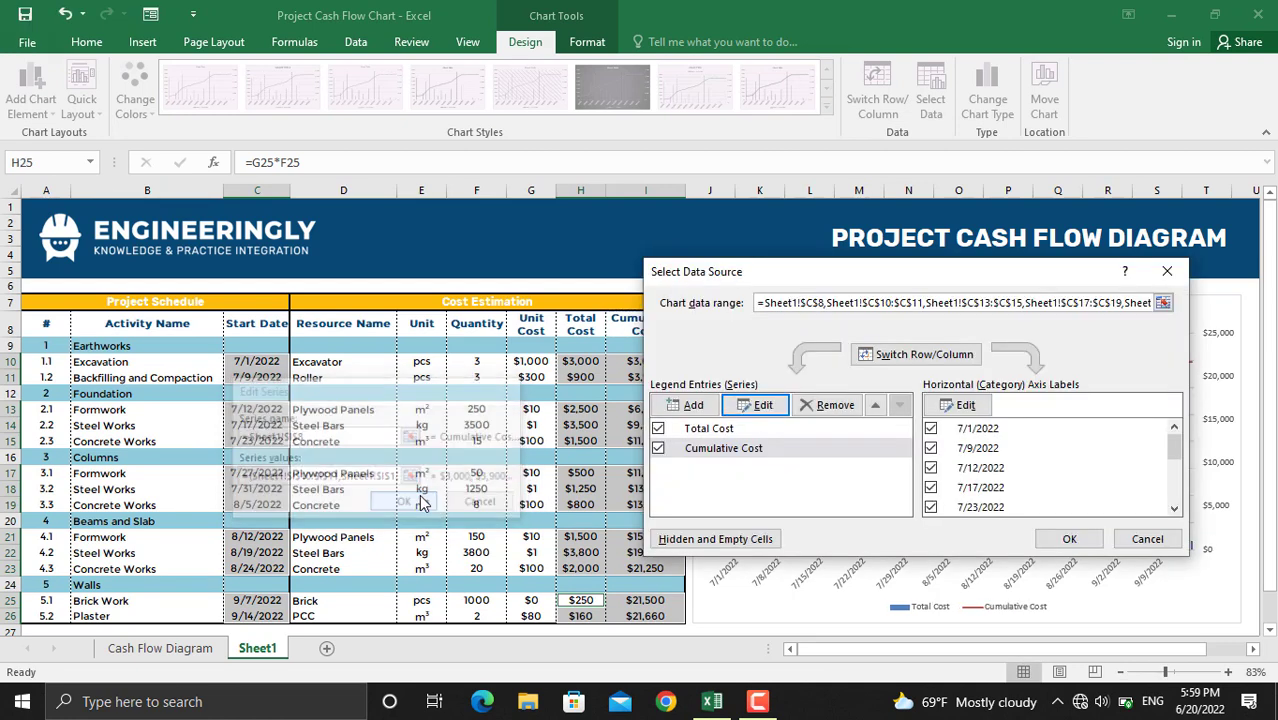
pyautogui.click(1093, 545)
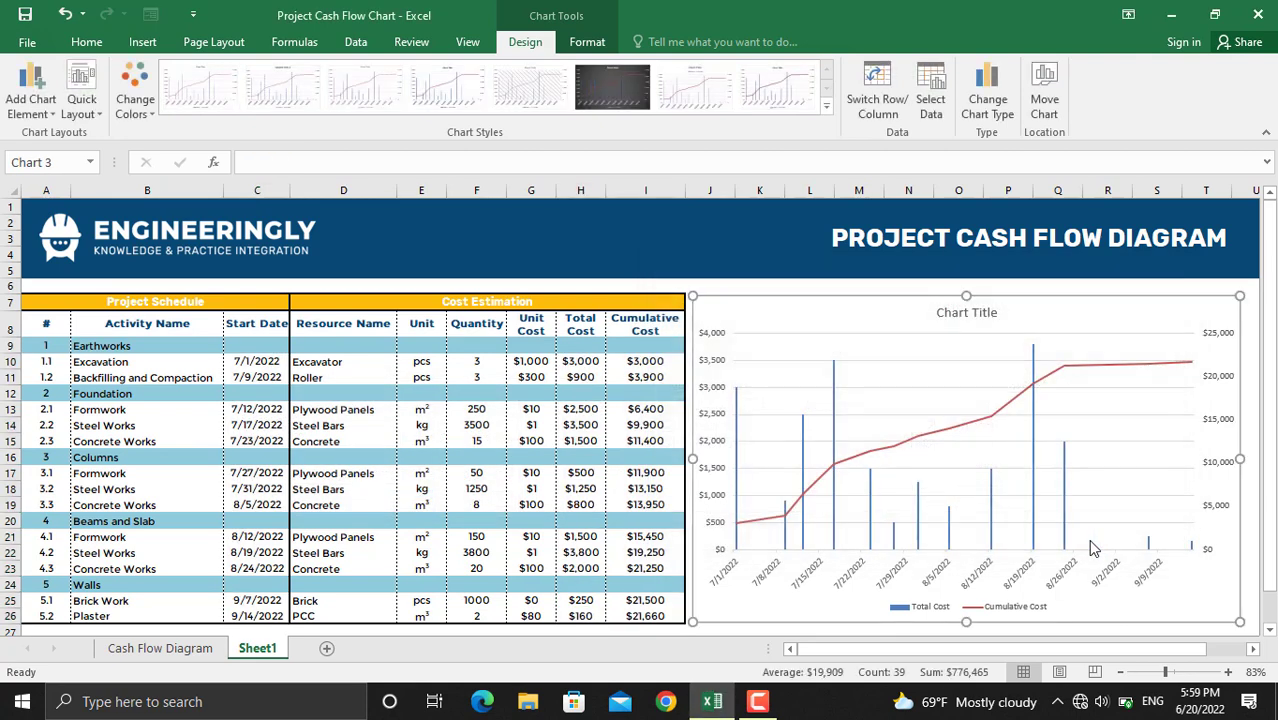
# - Delete the 'Chart Title' placeholder from the chart
pyautogui.click(983, 314)
pyautogui.press('Delete')
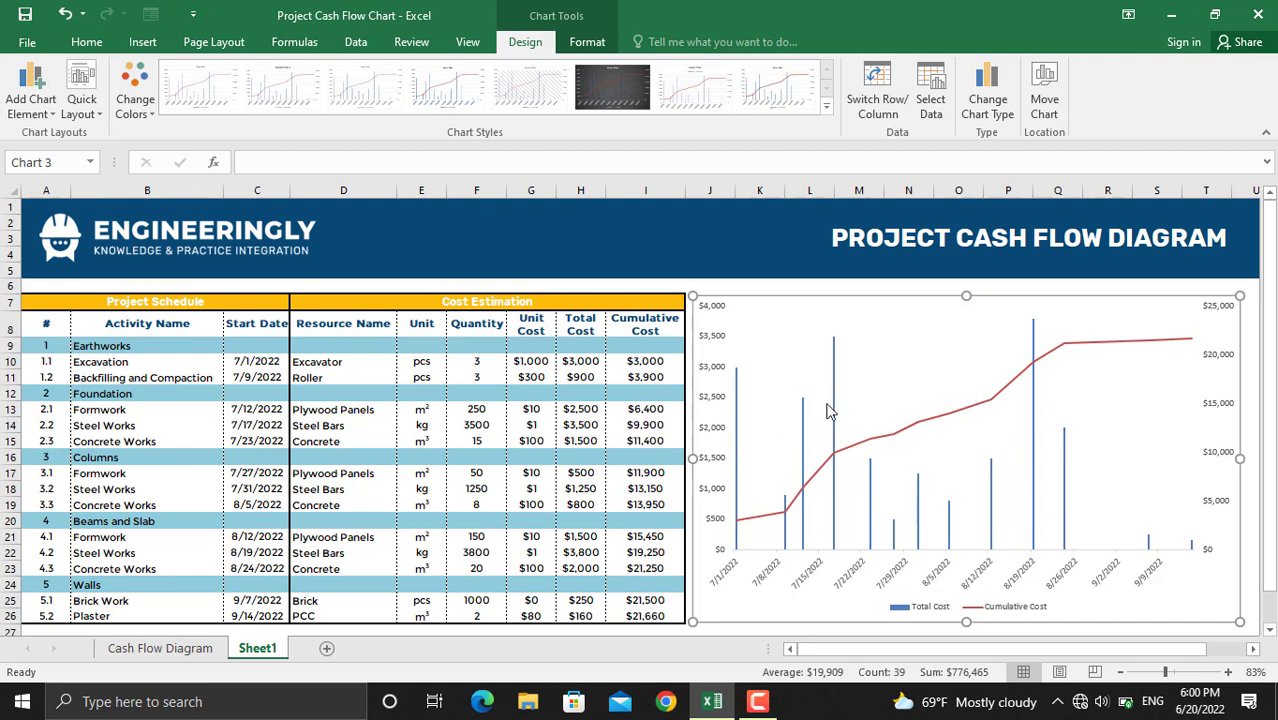
# - Change the Excavator quantity (F10) to 1 and the Steel Bars quantity (F14) to 4500
pyautogui.click(477, 359)
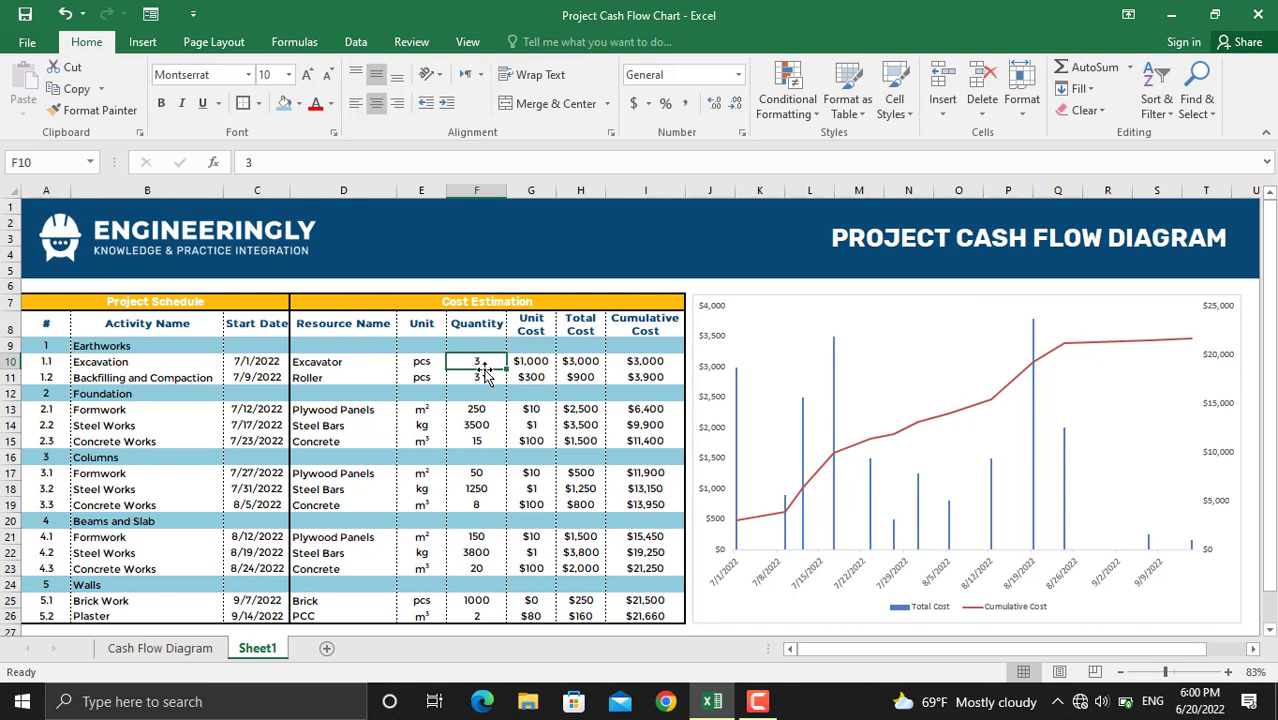
pyautogui.write('1')
pyautogui.press('Return')
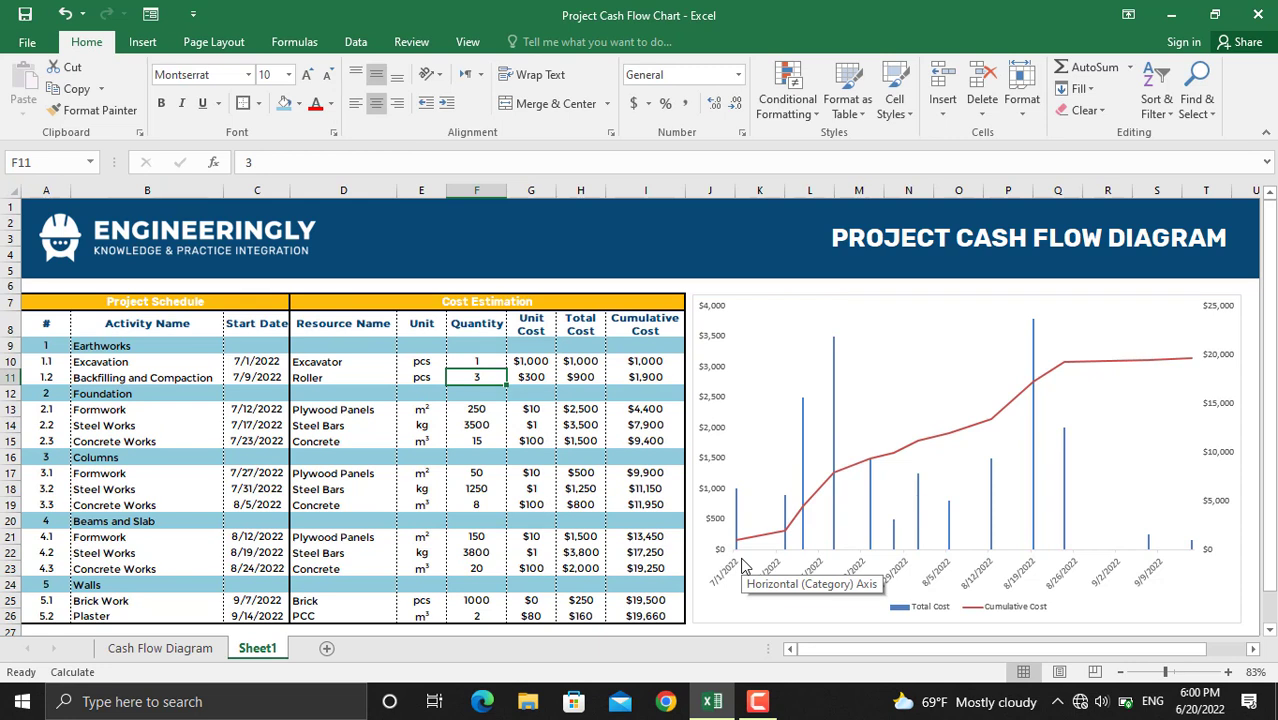
pyautogui.click(487, 426)
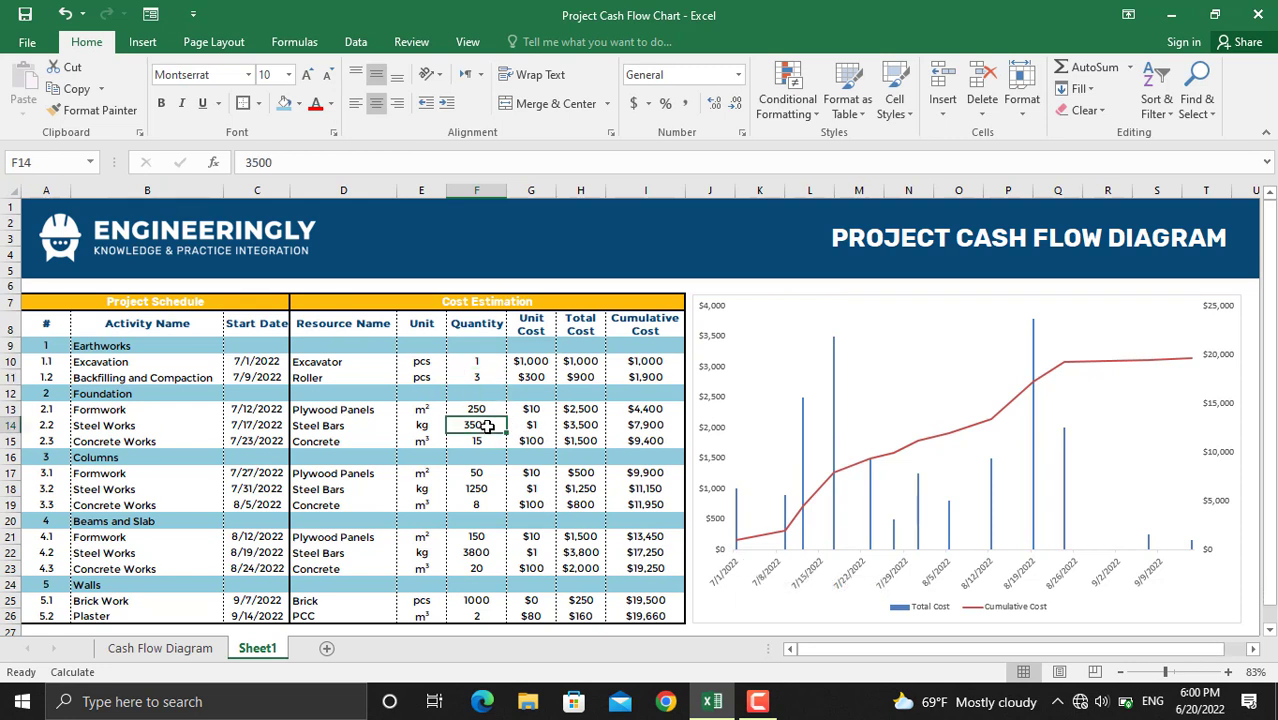
pyautogui.write('4500')
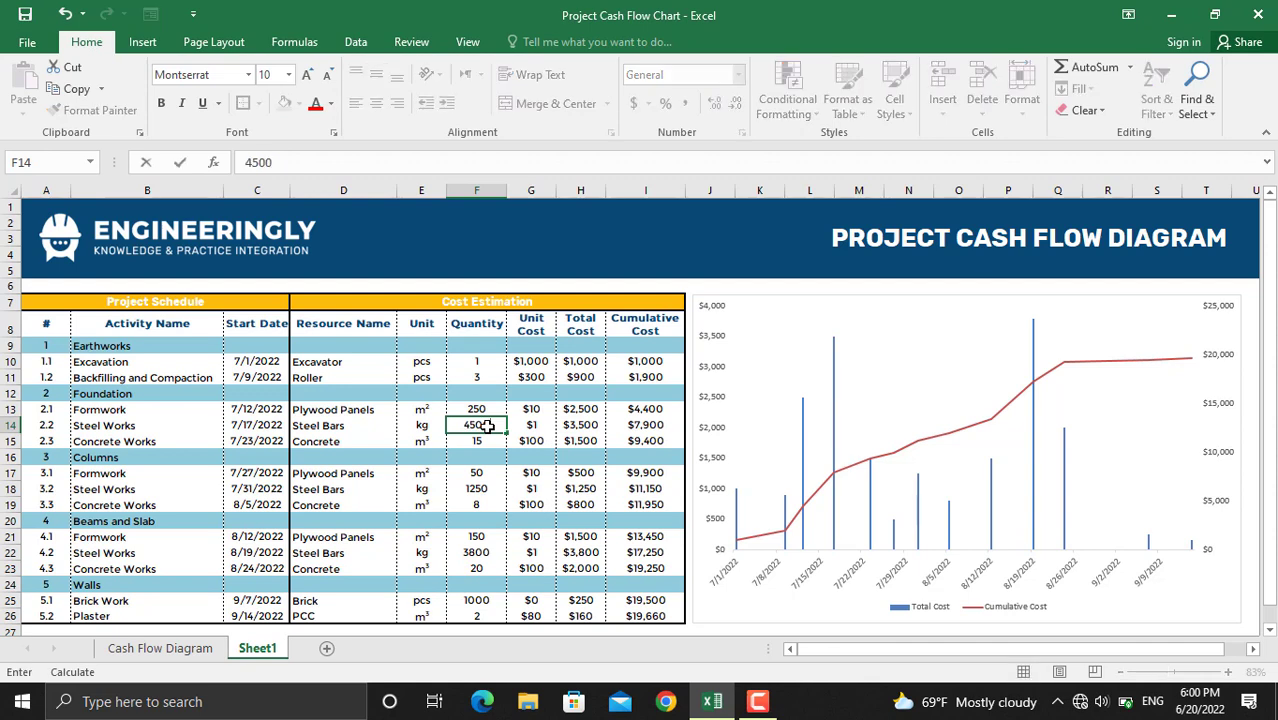
pyautogui.press('Return')
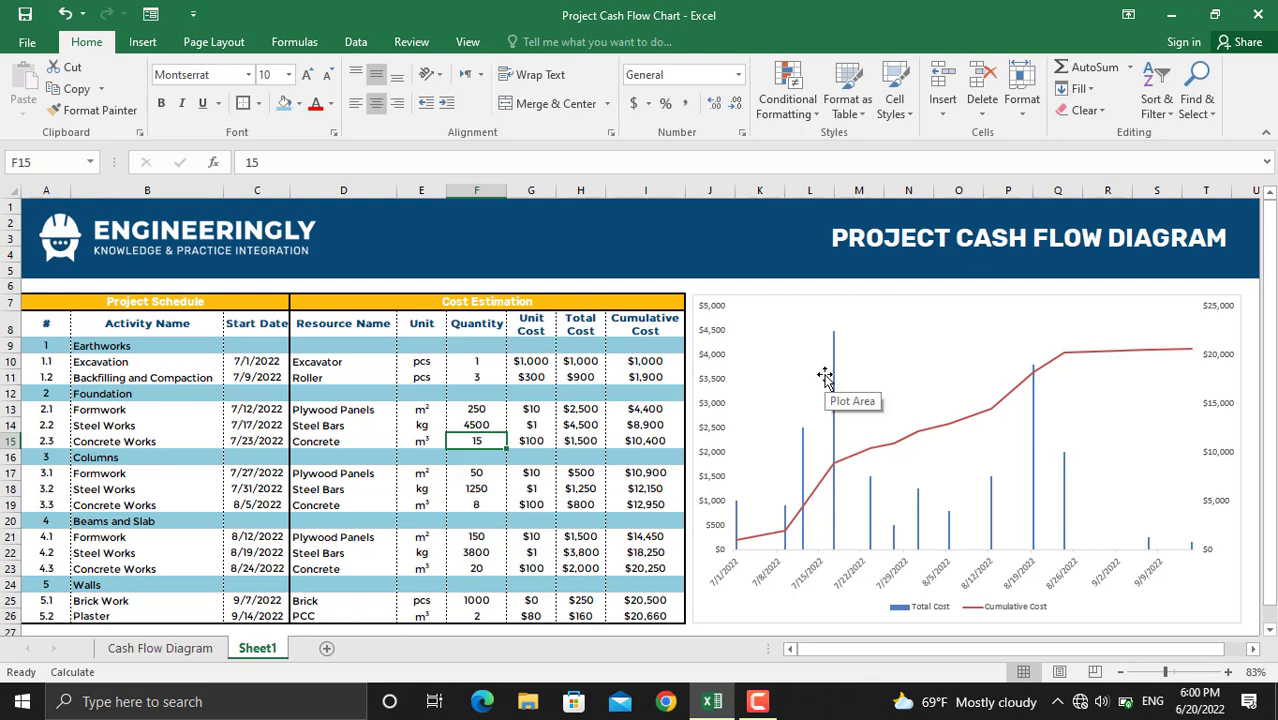
pyautogui.click(824, 575)
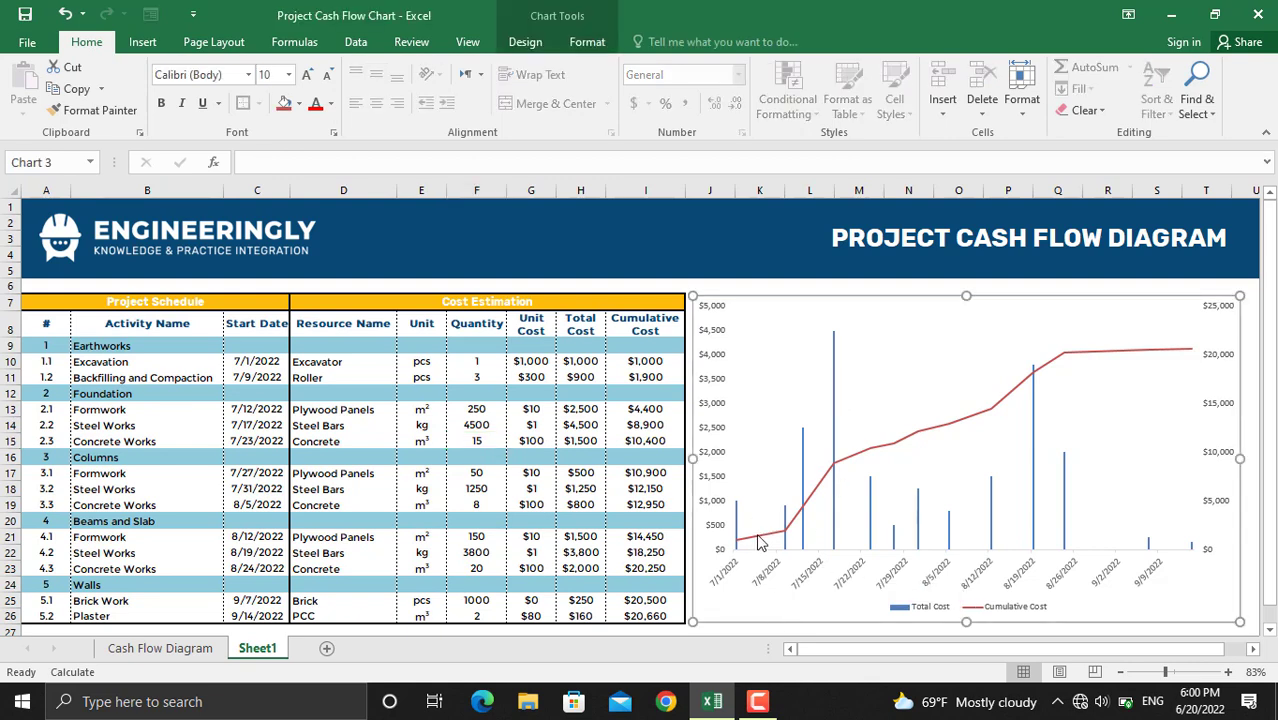